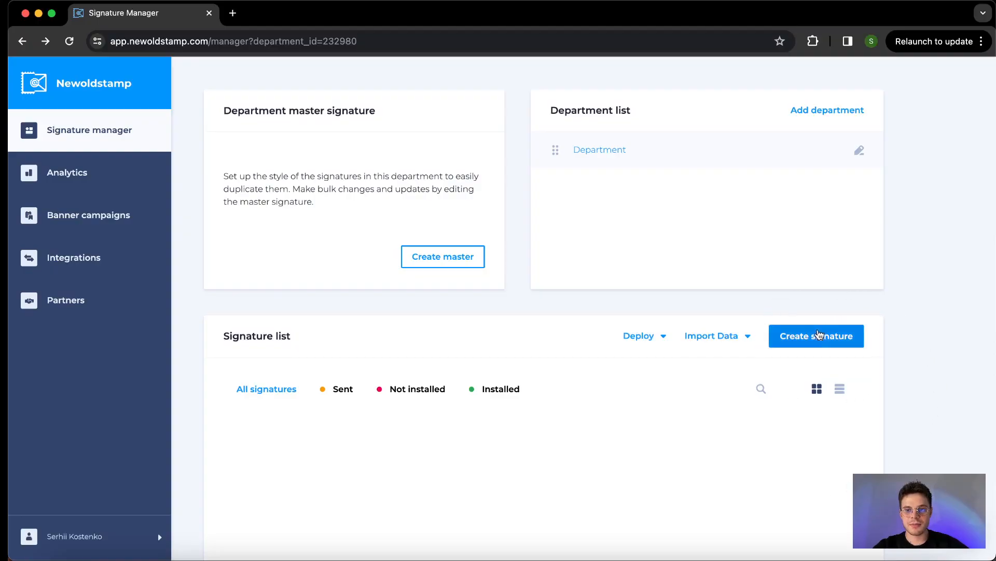
Start a new email signature from the Signature Manager's signature list
{"action": "left_click", "coordinate": [818, 336]}
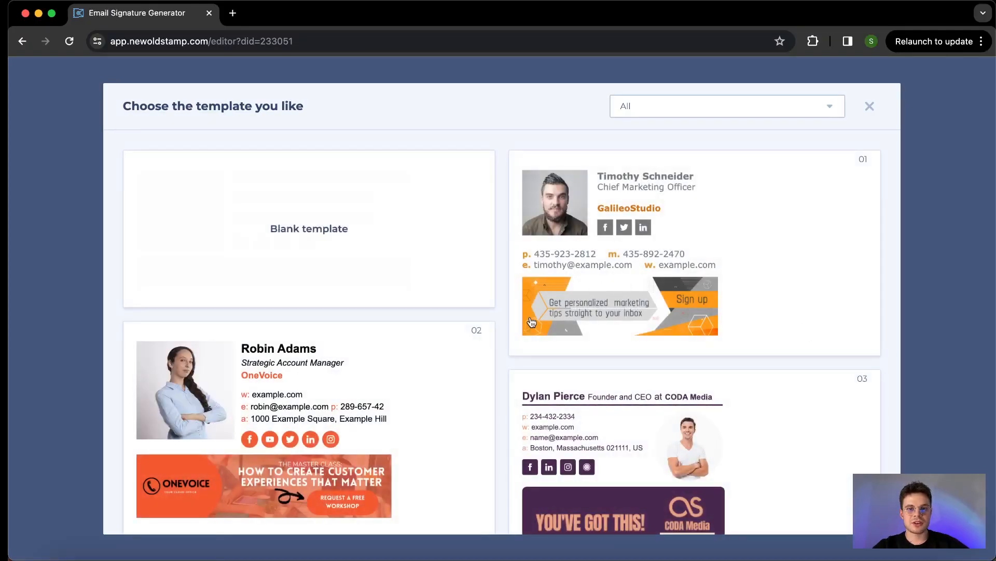
Browse the template gallery to locate template 16 with the blue webinar banner
{"action": "scroll", "coordinate": [526, 310], "scroll_direction": "down", "scroll_amount": 3}
{"action": "scroll", "coordinate": [526, 310], "scroll_direction": "down", "scroll_amount": 10}
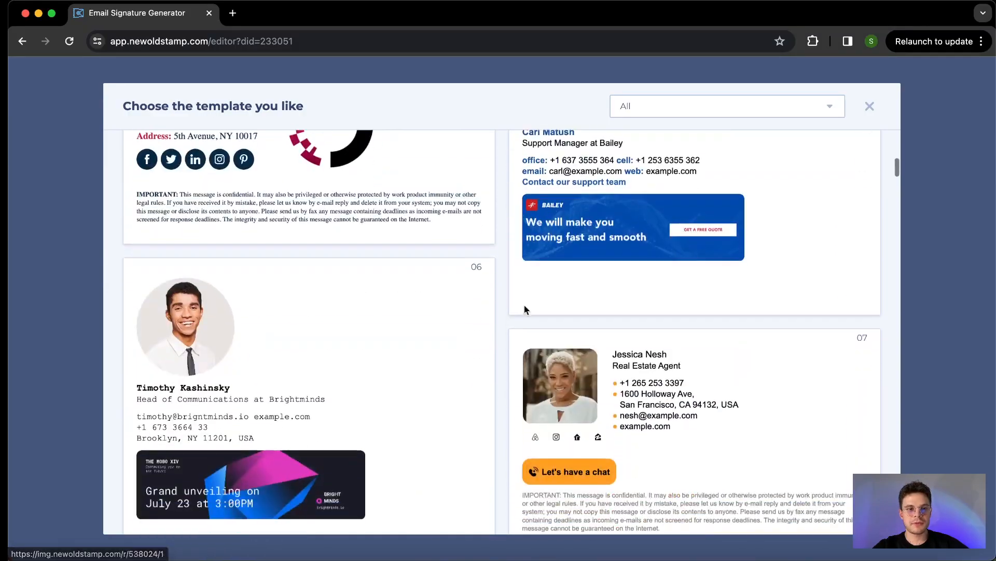
{"action": "scroll", "coordinate": [525, 310], "scroll_direction": "down", "scroll_amount": 10}
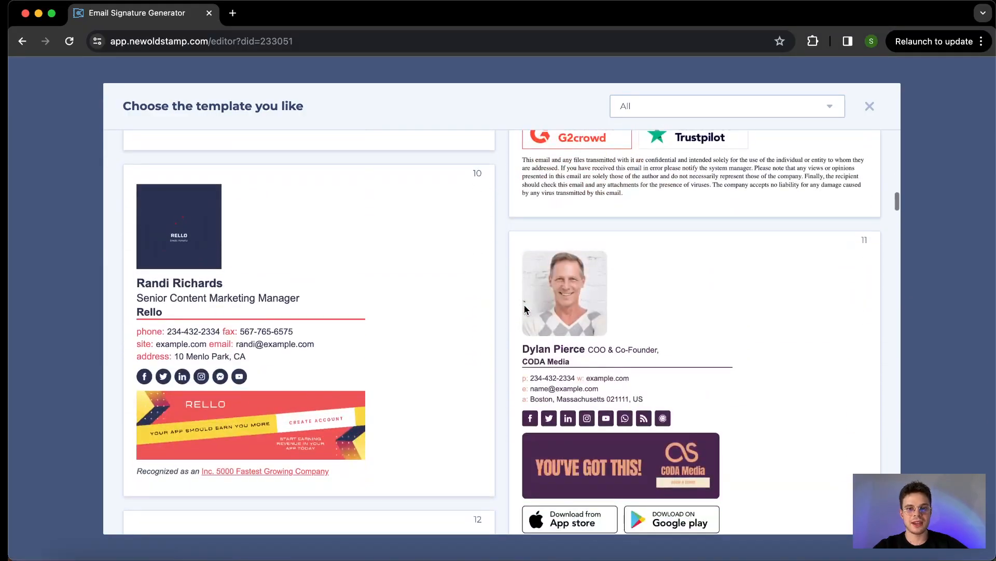
{"action": "scroll", "coordinate": [525, 310], "scroll_direction": "down", "scroll_amount": 10}
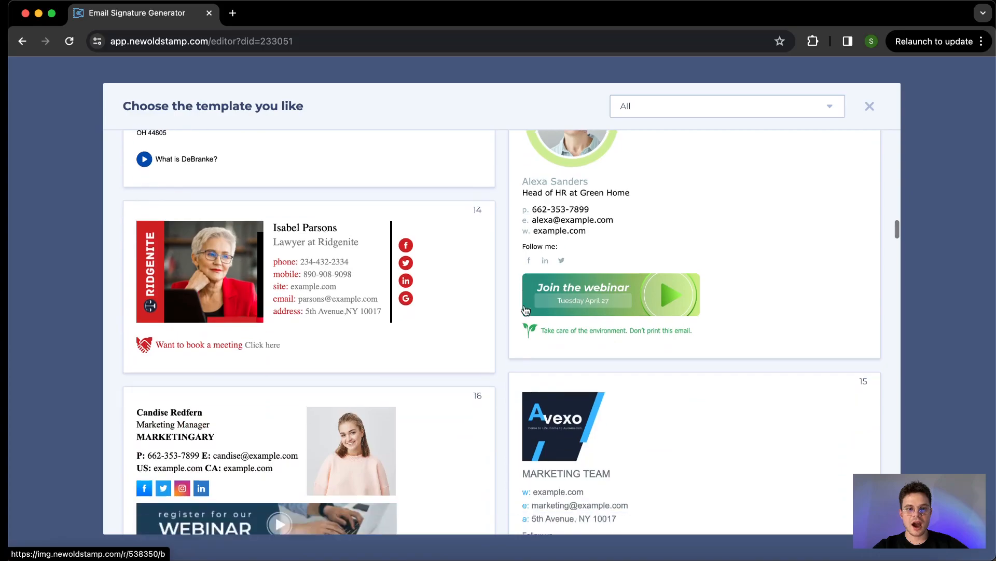
{"action": "scroll", "coordinate": [526, 310], "scroll_direction": "down", "scroll_amount": 3}
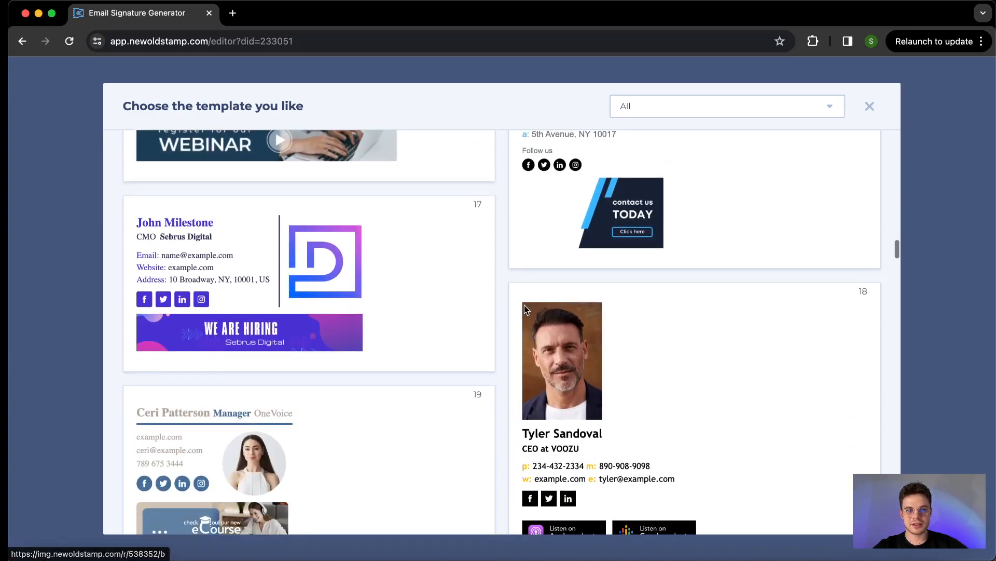
{"action": "scroll", "coordinate": [525, 309], "scroll_direction": "up", "scroll_amount": 2}
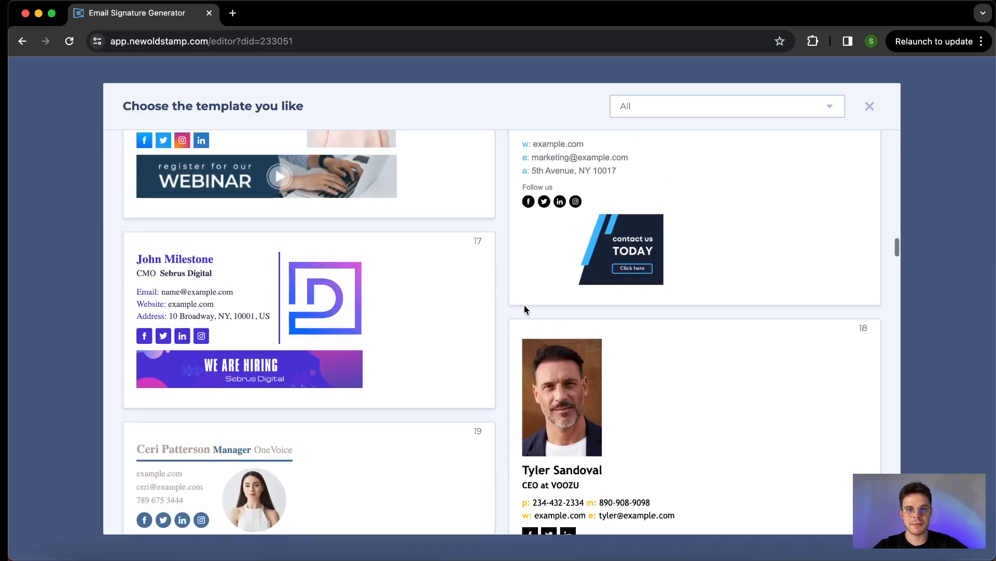
{"action": "scroll", "coordinate": [526, 310], "scroll_direction": "up", "scroll_amount": 15}
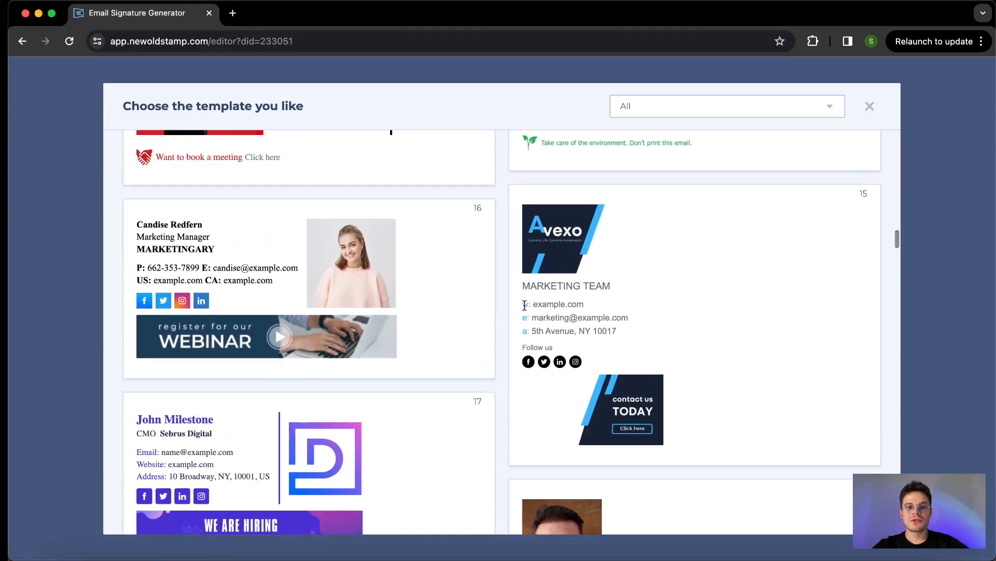
{"action": "scroll", "coordinate": [526, 310], "scroll_direction": "up", "scroll_amount": 8}
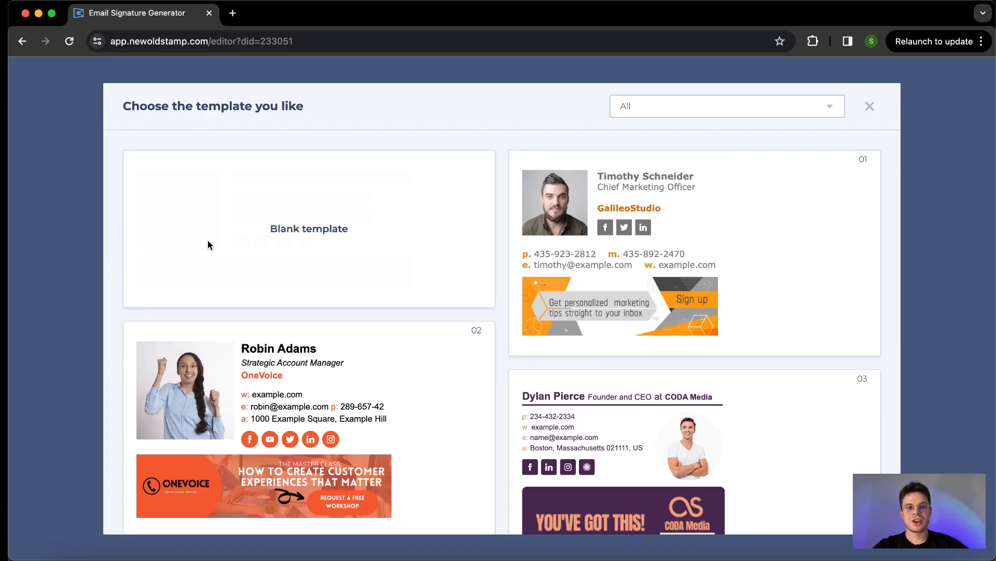
{"action": "scroll", "coordinate": [208, 240], "scroll_direction": "down", "scroll_amount": 5}
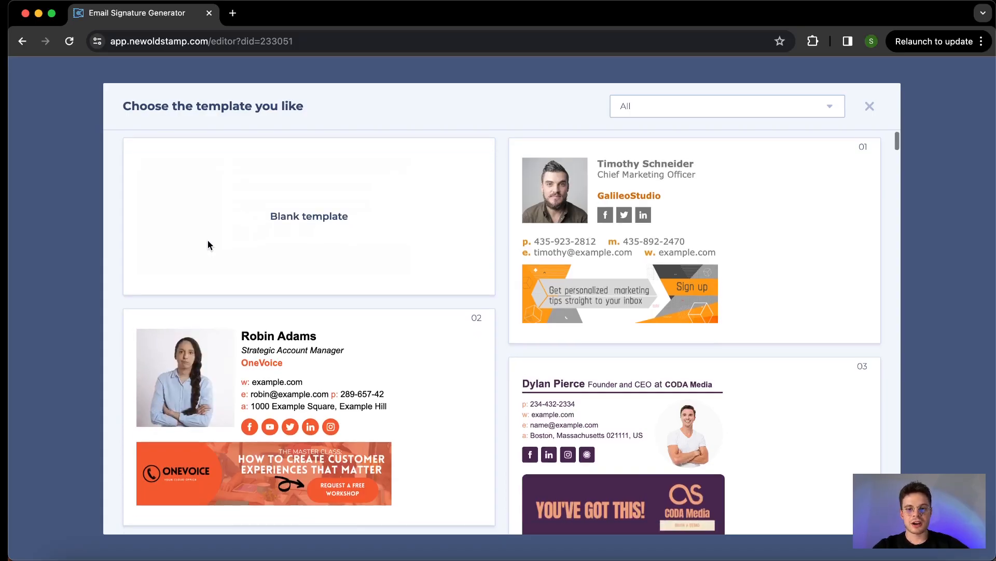
{"action": "scroll", "coordinate": [208, 245], "scroll_direction": "down", "scroll_amount": 20}
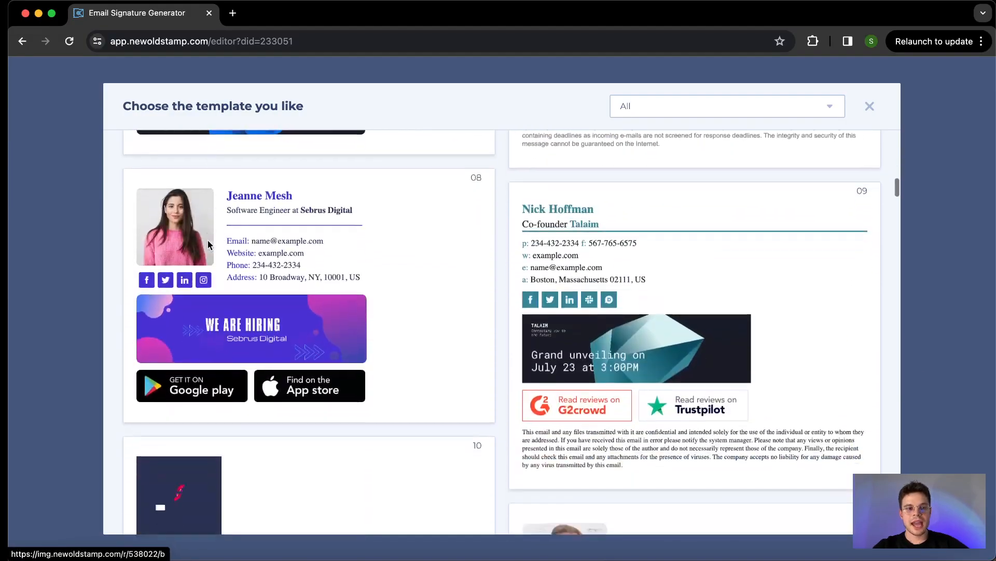
{"action": "scroll", "coordinate": [208, 243], "scroll_direction": "down", "scroll_amount": 15}
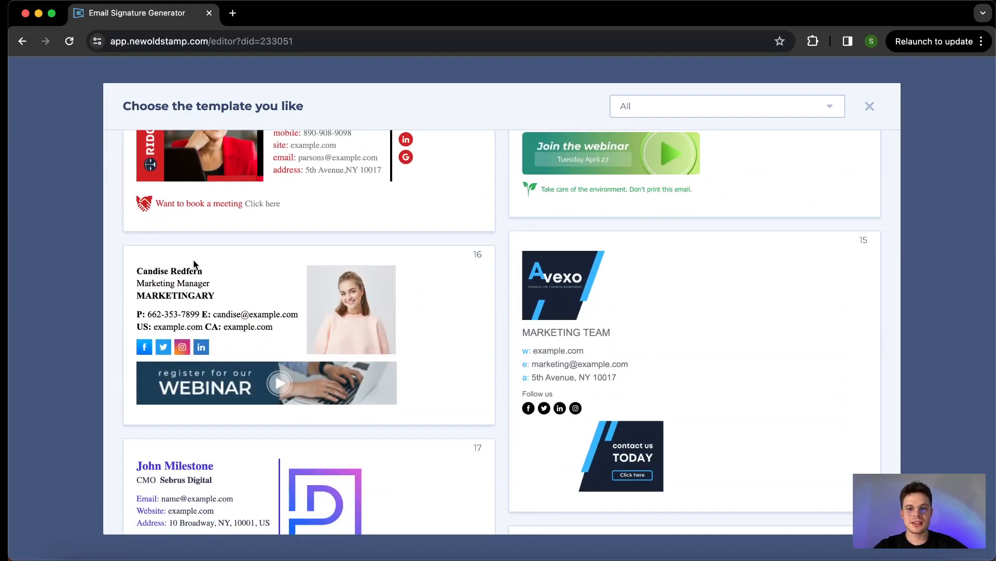
{"action": "scroll", "coordinate": [195, 260], "scroll_direction": "down", "scroll_amount": 1}
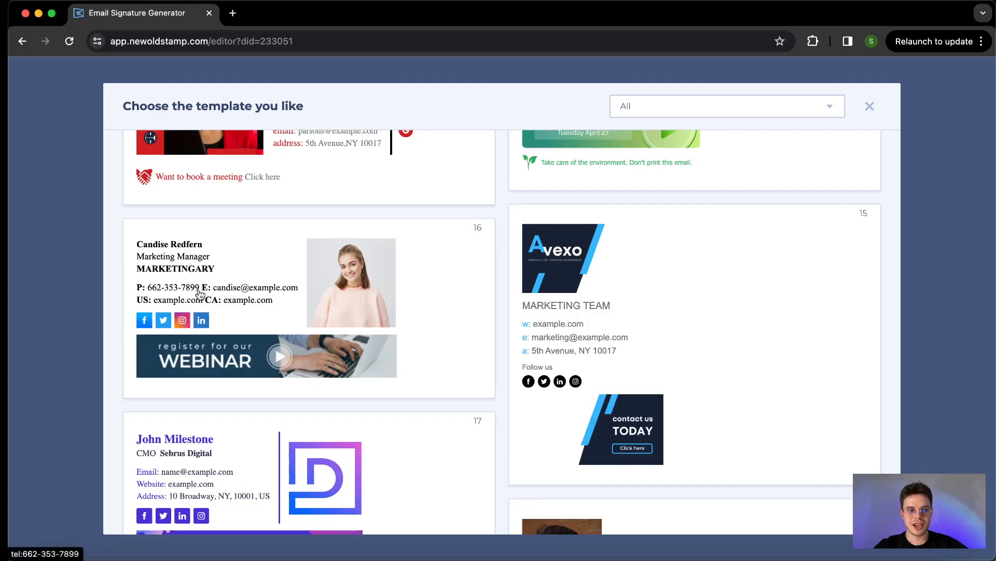
Load template 16 and look over its User details name and job title fields
{"action": "left_click", "coordinate": [255, 291]}
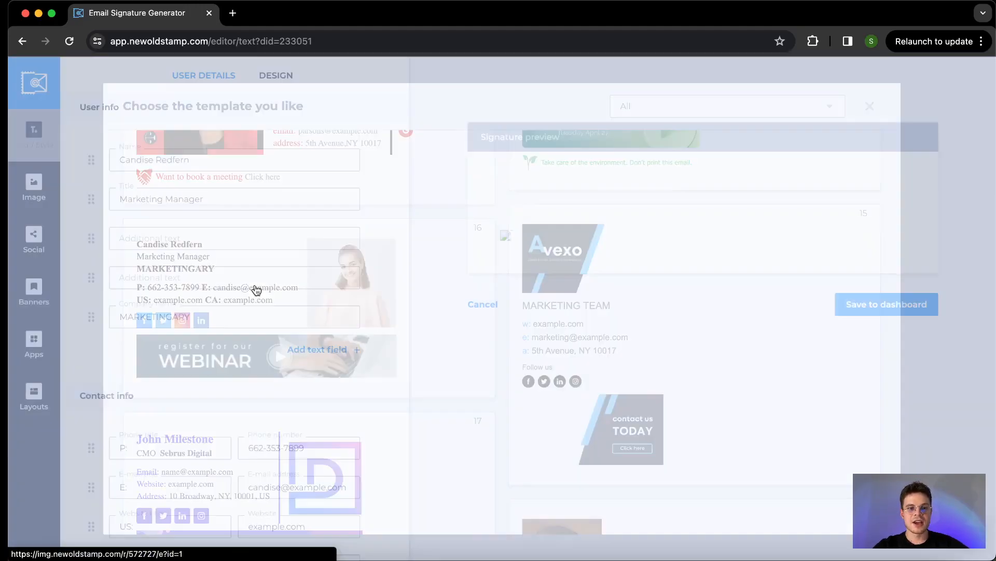
{"action": "left_click", "coordinate": [151, 155]}
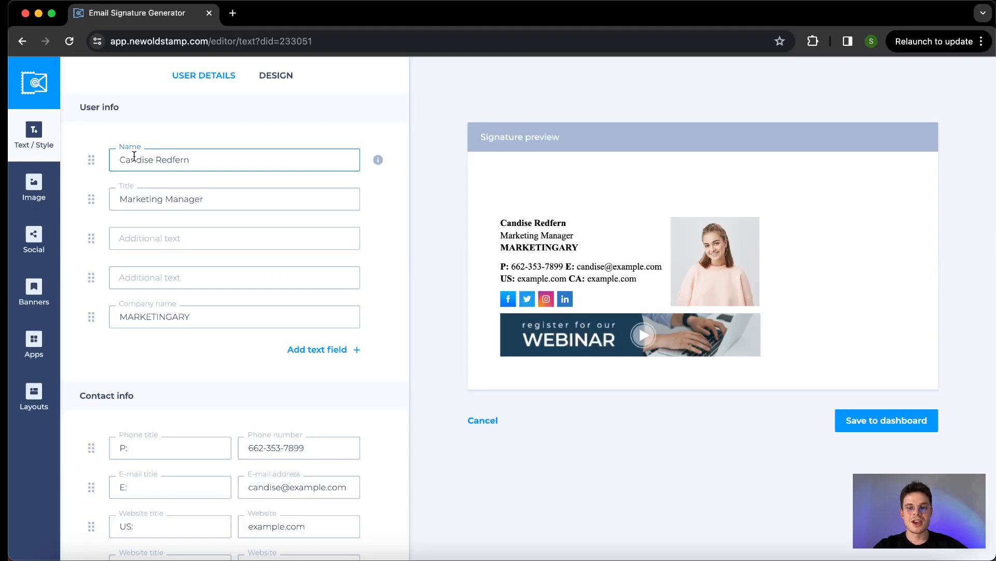
{"action": "left_click", "coordinate": [192, 198]}
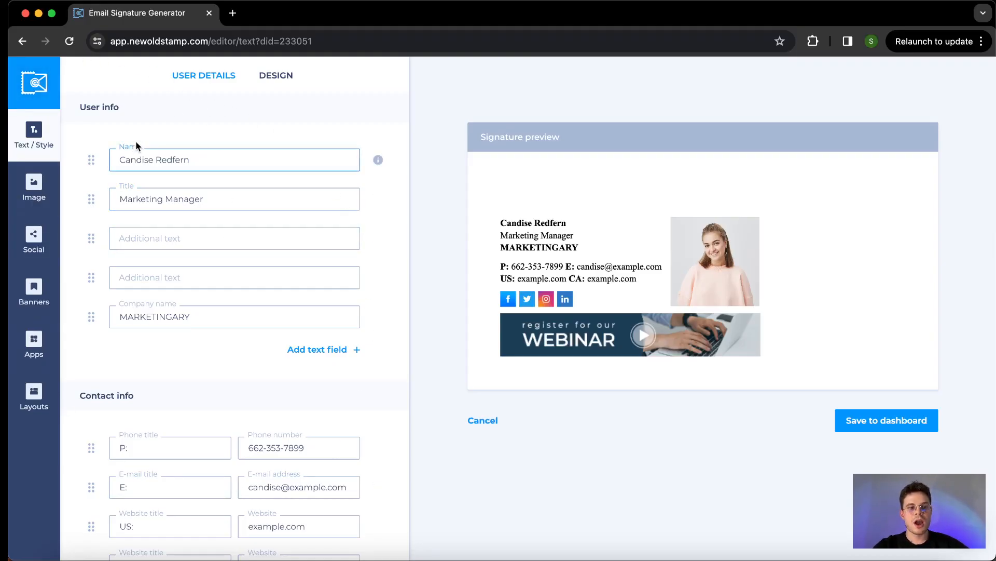
{"action": "scroll", "coordinate": [137, 146], "scroll_direction": "down", "scroll_amount": 1}
{"action": "scroll", "coordinate": [137, 146], "scroll_direction": "up", "scroll_amount": 1}
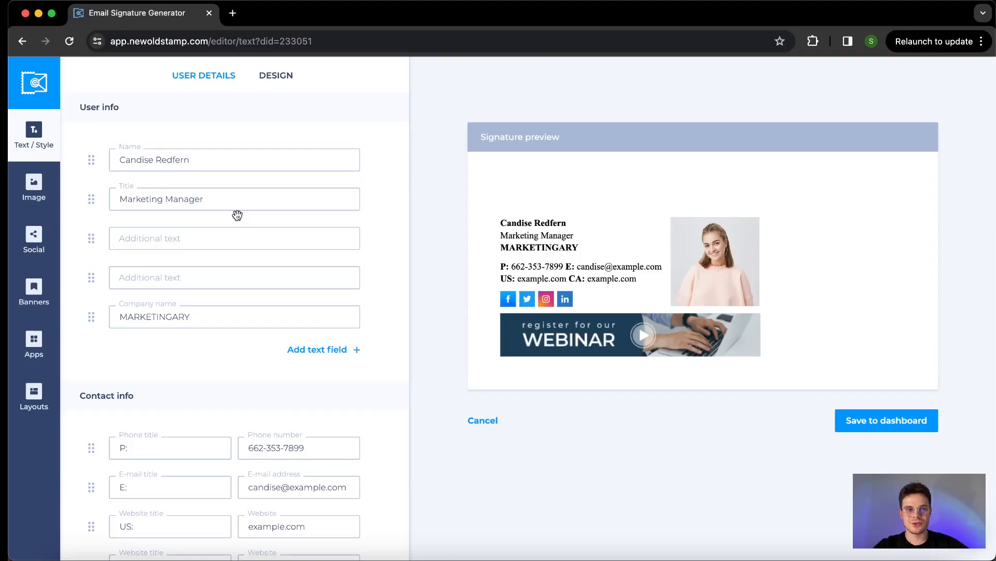
Replace the sample name with the signer's full name and check the preview
{"action": "triple_click", "coordinate": [131, 159]}
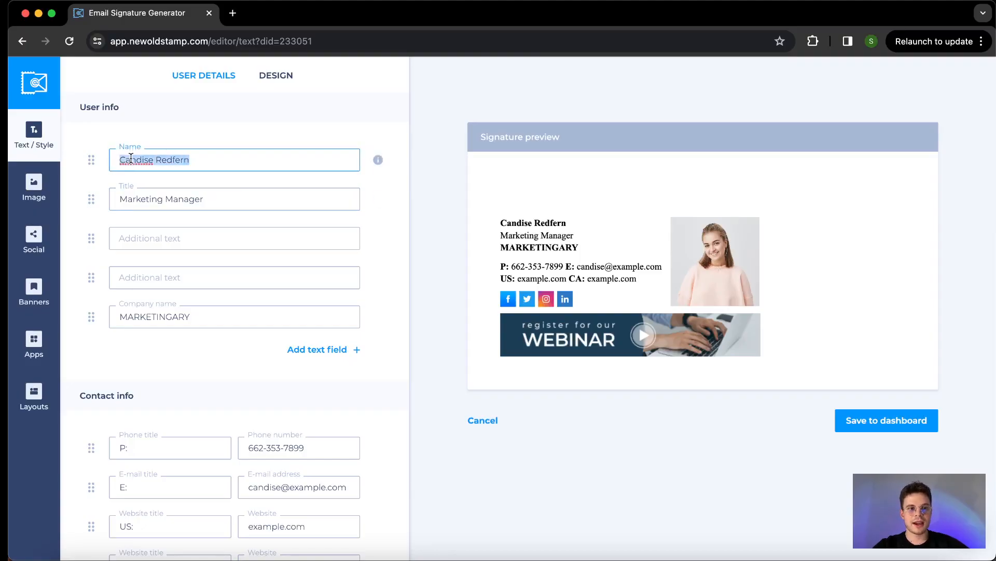
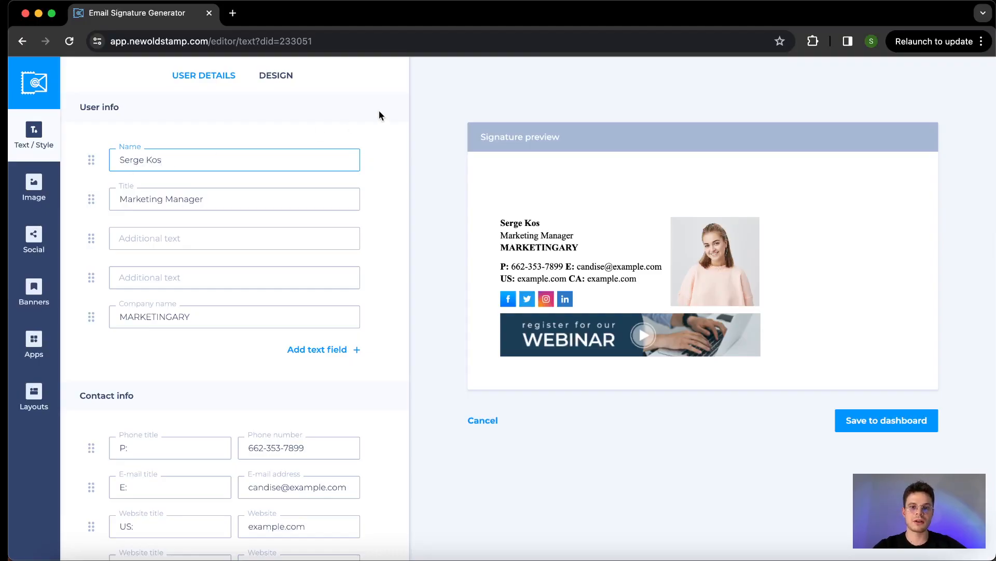
{"action": "scroll", "coordinate": [381, 140], "scroll_direction": "down", "scroll_amount": 2}
{"action": "scroll", "coordinate": [381, 139], "scroll_direction": "up", "scroll_amount": 2}
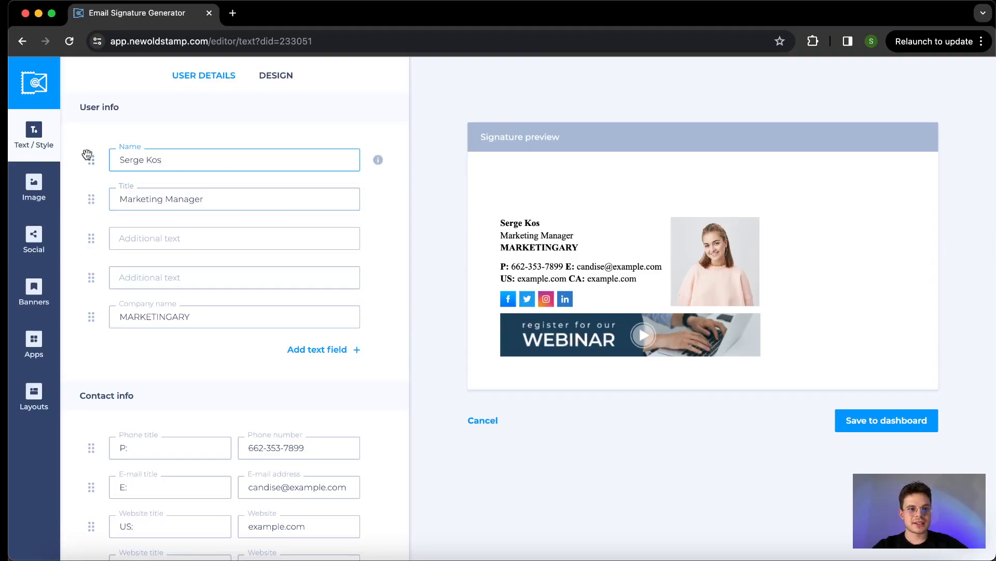
{"action": "scroll", "coordinate": [185, 262], "scroll_direction": "down", "scroll_amount": 2}
{"action": "scroll", "coordinate": [185, 263], "scroll_direction": "up", "scroll_amount": 2}
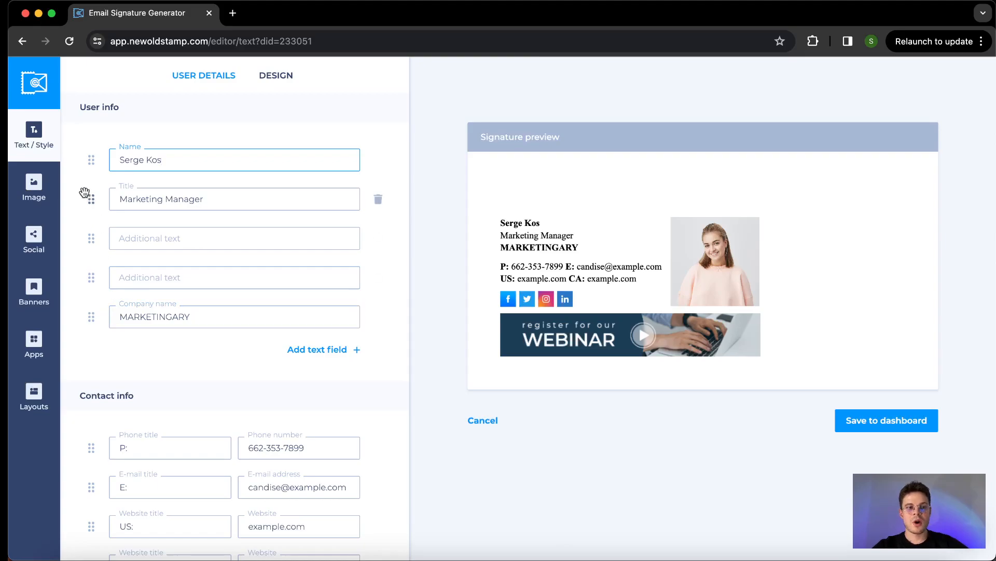
Delete an empty additional text line, leaving the title and phone lines in place
{"action": "mouse_move", "coordinate": [91, 200]}
{"action": "left_mouse_down"}
{"action": "mouse_move", "coordinate": [91, 156]}
{"action": "mouse_move", "coordinate": [91, 198]}
{"action": "left_mouse_up"}
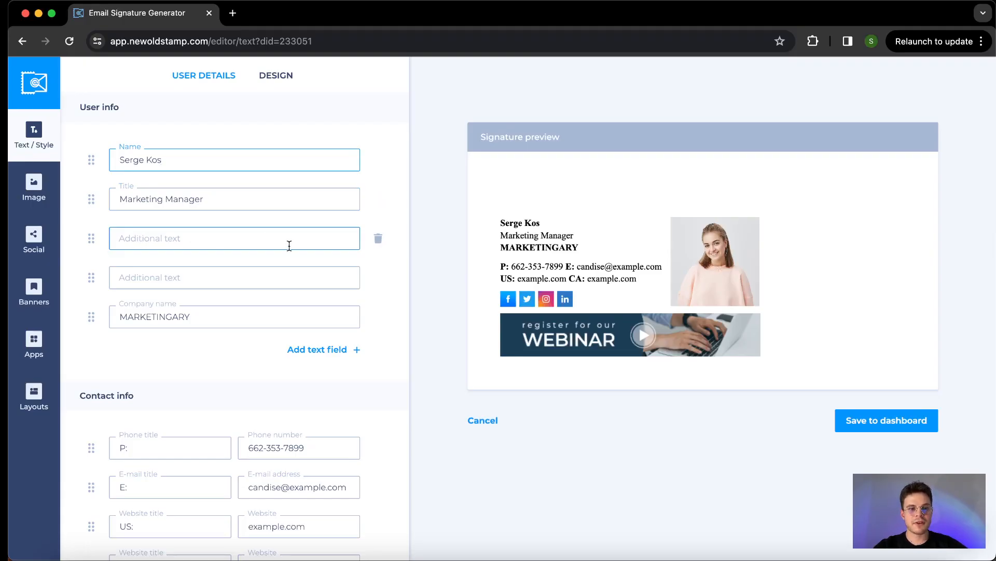
{"action": "left_click", "coordinate": [378, 242]}
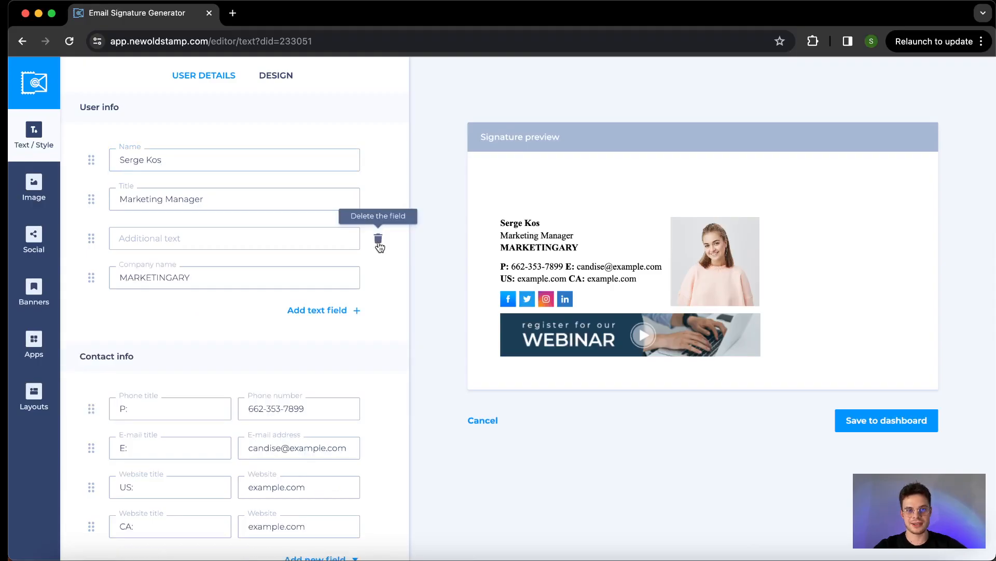
{"action": "scroll", "coordinate": [332, 233], "scroll_direction": "down", "scroll_amount": 3}
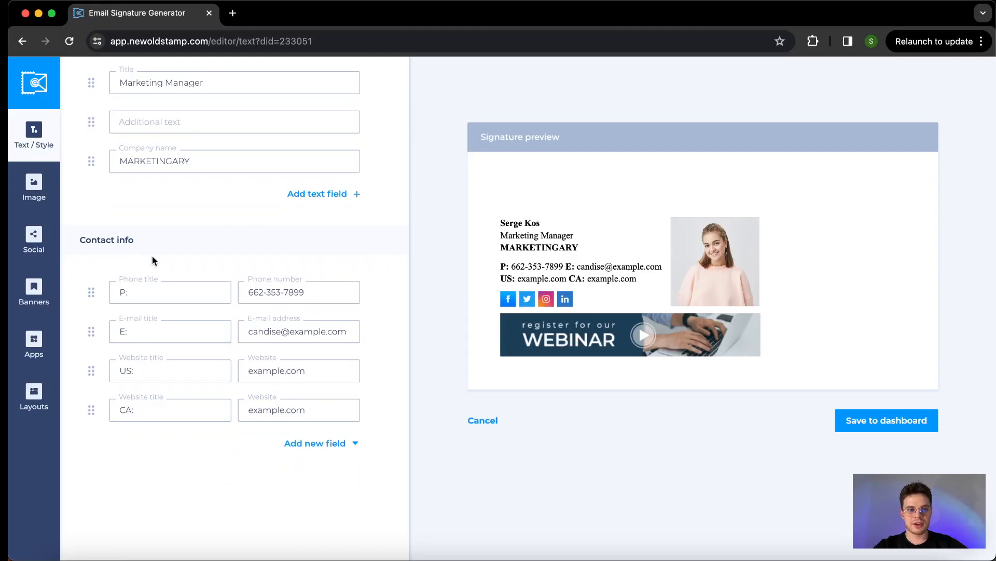
{"action": "mouse_move", "coordinate": [91, 292]}
{"action": "left_mouse_down"}
{"action": "mouse_move", "coordinate": [89, 318]}
{"action": "mouse_move", "coordinate": [90, 296]}
{"action": "left_mouse_up"}
Review the phone, e-mail and website contact fields without adding any new field type
{"action": "left_click", "coordinate": [194, 376]}
{"action": "scroll", "coordinate": [194, 376], "scroll_direction": "down", "scroll_amount": 1}
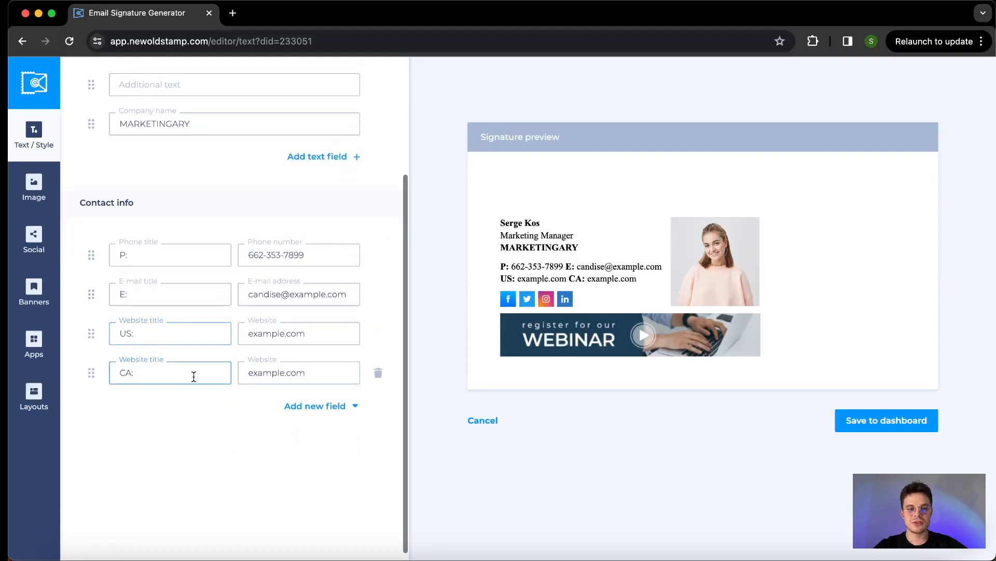
{"action": "left_click", "coordinate": [297, 409]}
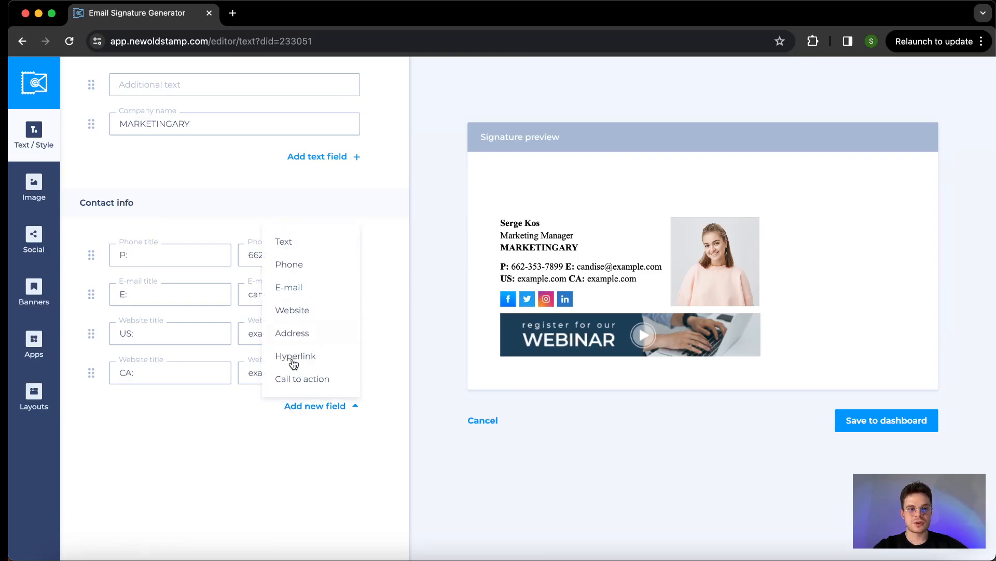
{"action": "left_click", "coordinate": [232, 430]}
{"action": "scroll", "coordinate": [264, 157], "scroll_direction": "up", "scroll_amount": 3}
{"action": "left_click", "coordinate": [260, 150]}
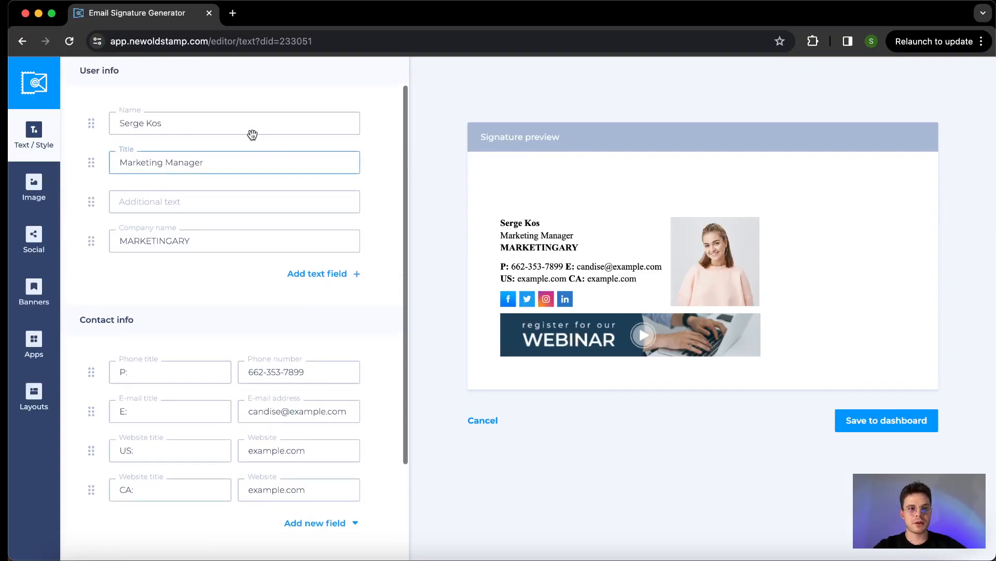
{"action": "scroll", "coordinate": [121, 153], "scroll_direction": "up", "scroll_amount": 1}
{"action": "left_click", "coordinate": [121, 151]}
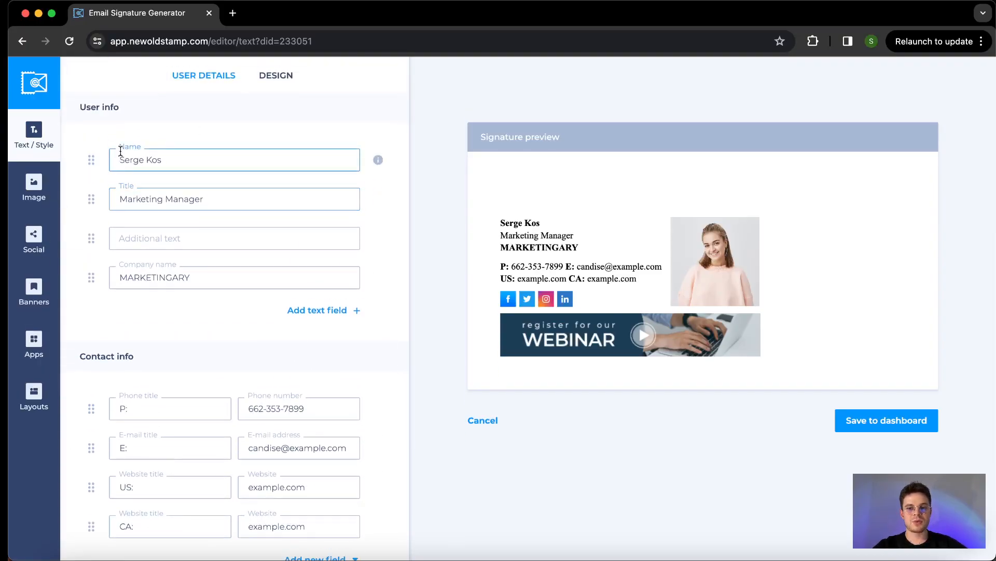
Raise the name's font size from 14 to 18 in the Design settings
{"action": "left_click", "coordinate": [275, 77]}
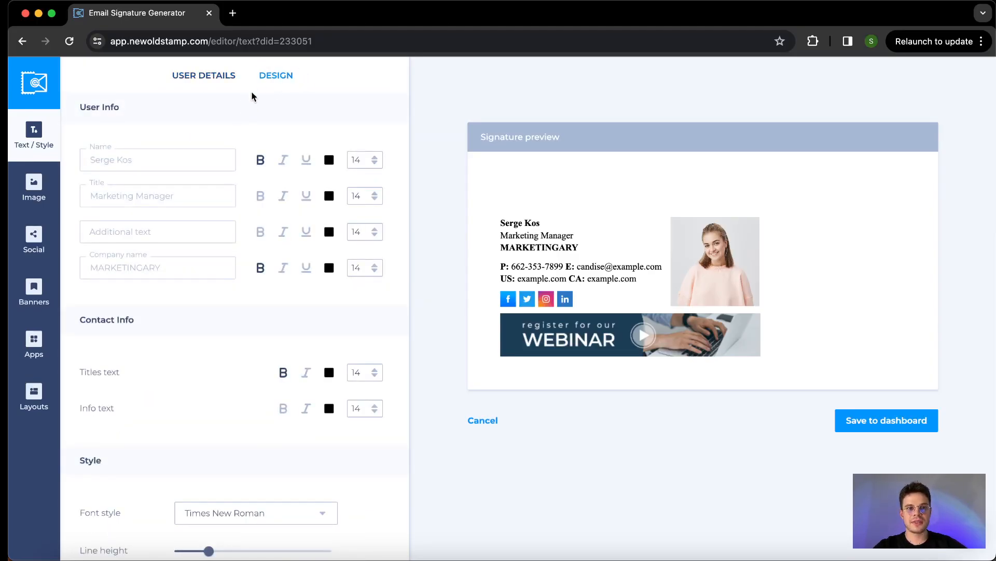
{"action": "scroll", "coordinate": [244, 112], "scroll_direction": "down", "scroll_amount": 2}
{"action": "scroll", "coordinate": [244, 111], "scroll_direction": "up", "scroll_amount": 2}
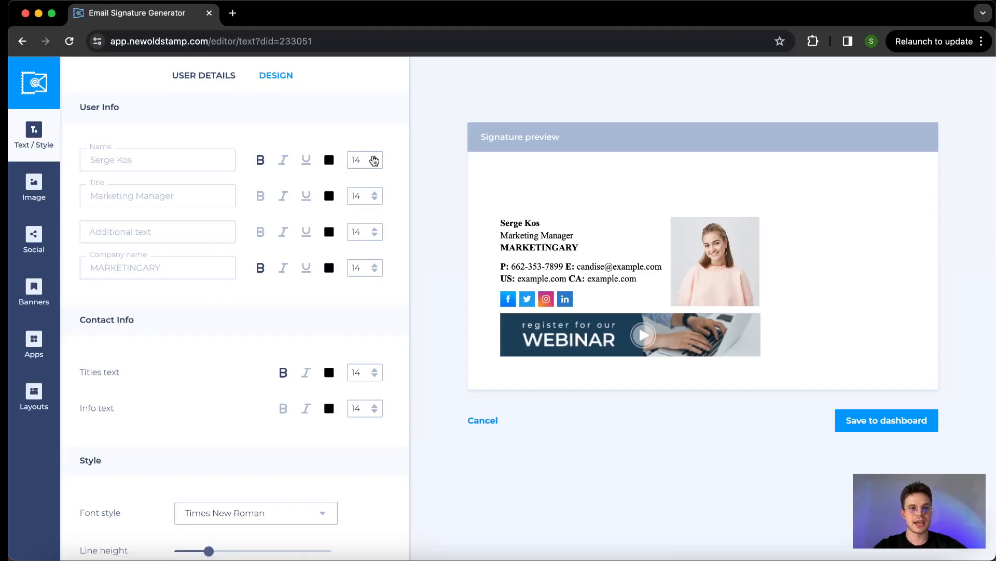
{"action": "left_click", "coordinate": [375, 158]}
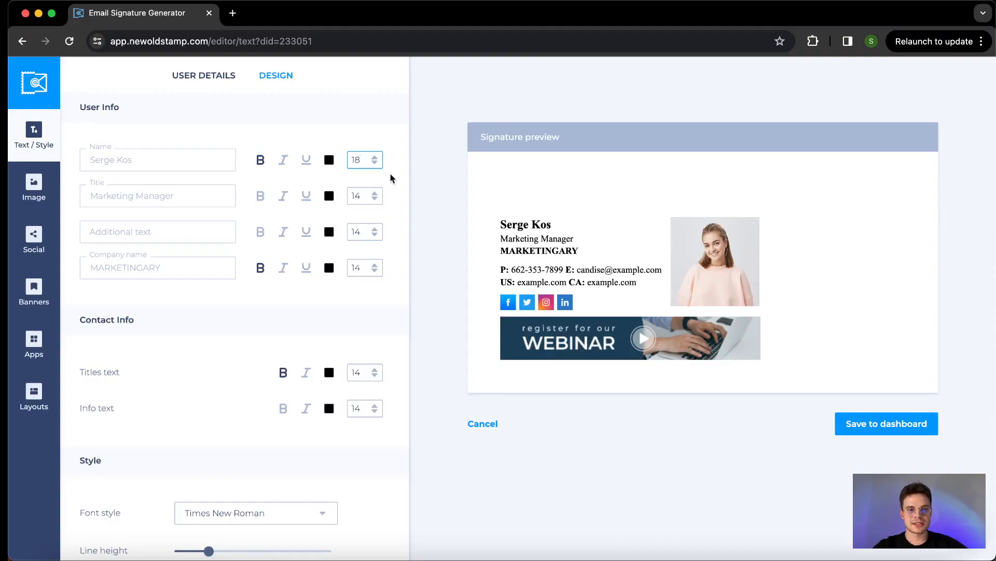
{"action": "scroll", "coordinate": [329, 239], "scroll_direction": "down", "scroll_amount": 5}
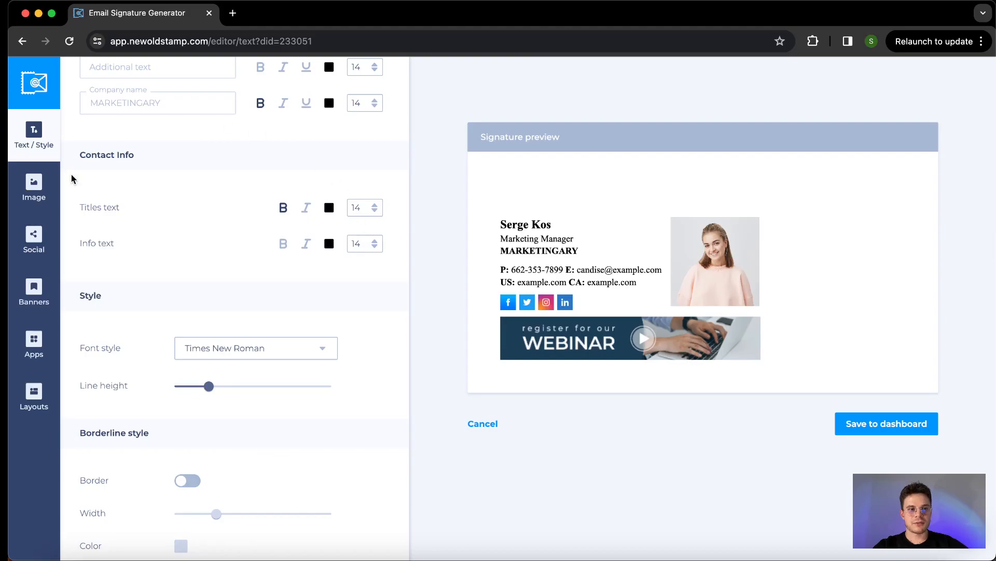
Set the signature font to Arial and reduce line height to its minimum
{"action": "scroll", "coordinate": [71, 199], "scroll_direction": "down", "scroll_amount": 3}
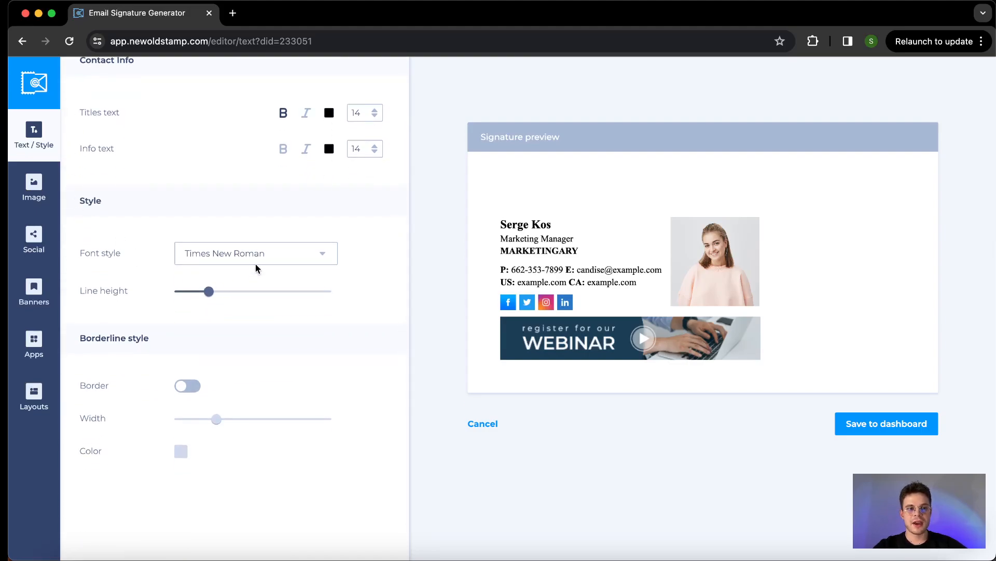
{"action": "left_click", "coordinate": [273, 261]}
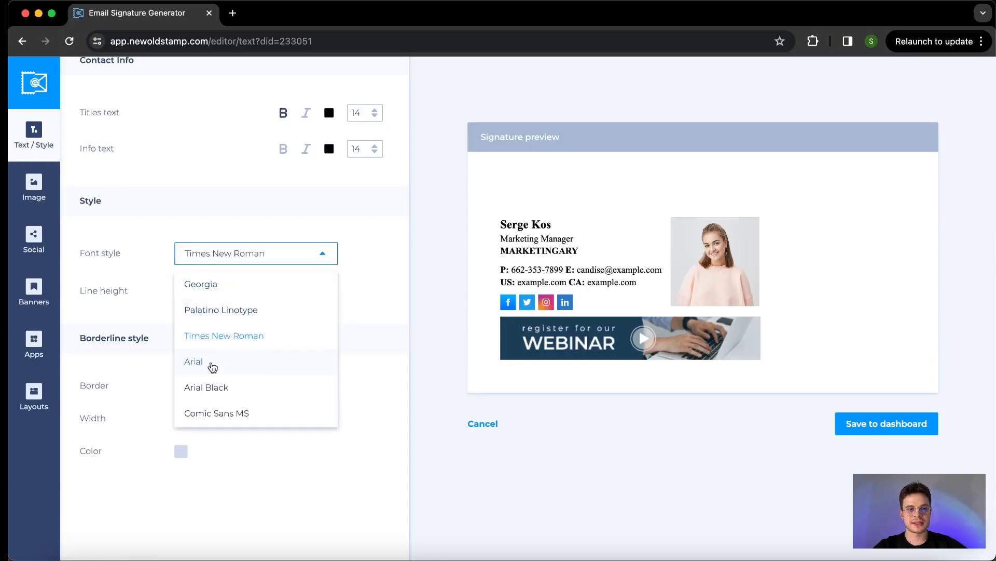
{"action": "left_click", "coordinate": [212, 368]}
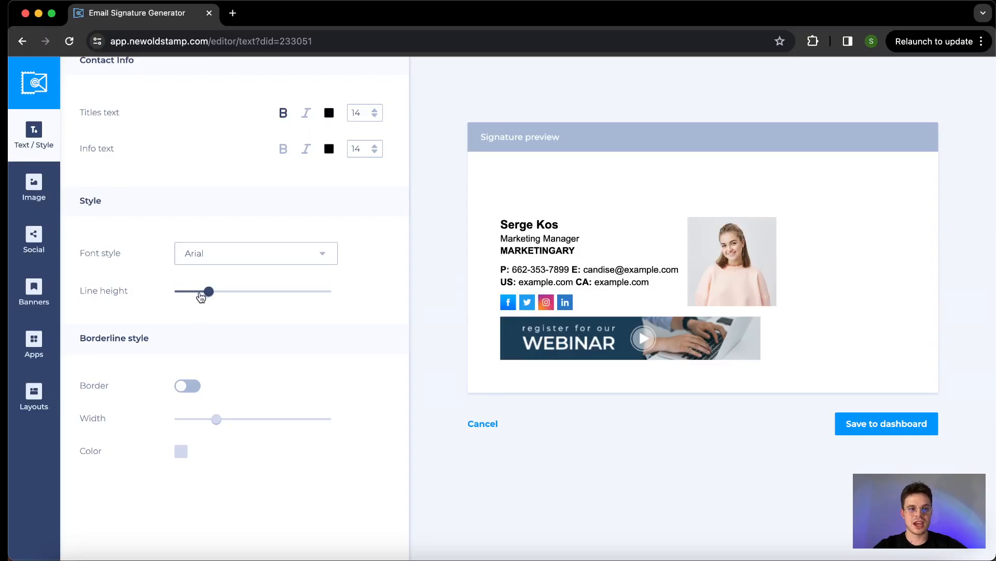
{"action": "left_click_drag", "start_coordinate": [198, 292], "coordinate": [179, 292]}
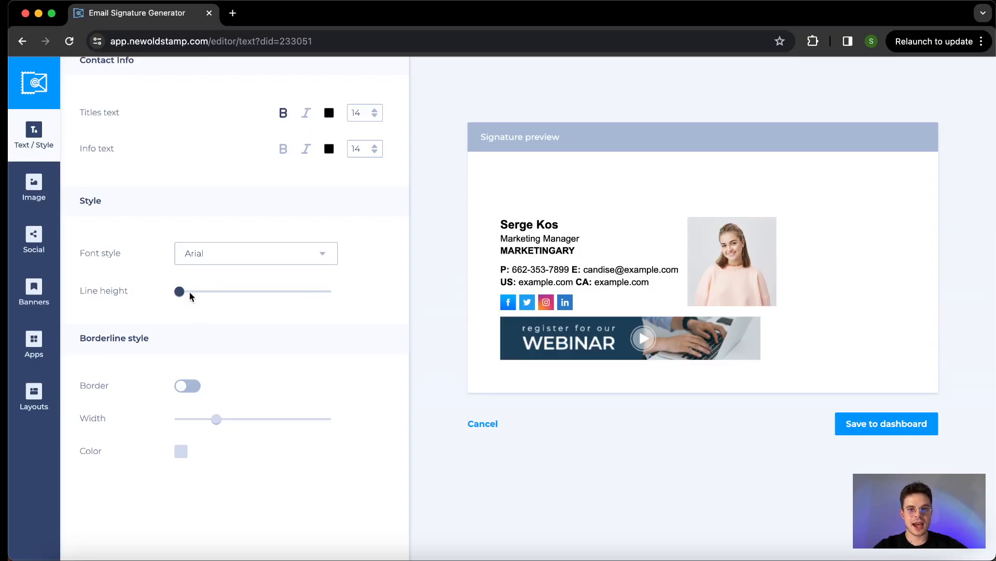
Try the vertical border, then turn it off again so the signature has none
{"action": "scroll", "coordinate": [189, 363], "scroll_direction": "down", "scroll_amount": 2}
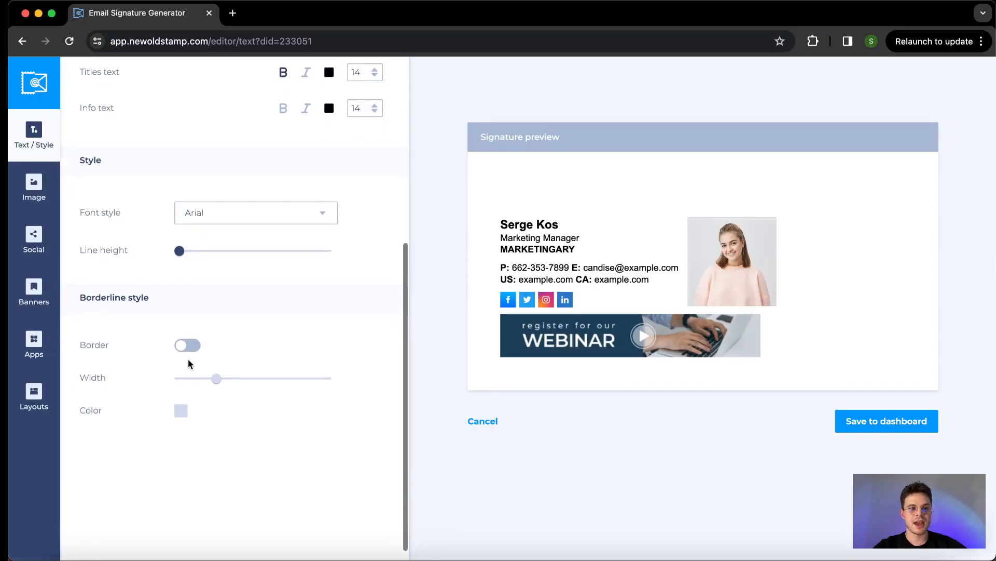
{"action": "scroll", "coordinate": [189, 363], "scroll_direction": "down", "scroll_amount": 1}
{"action": "left_click", "coordinate": [181, 338]}
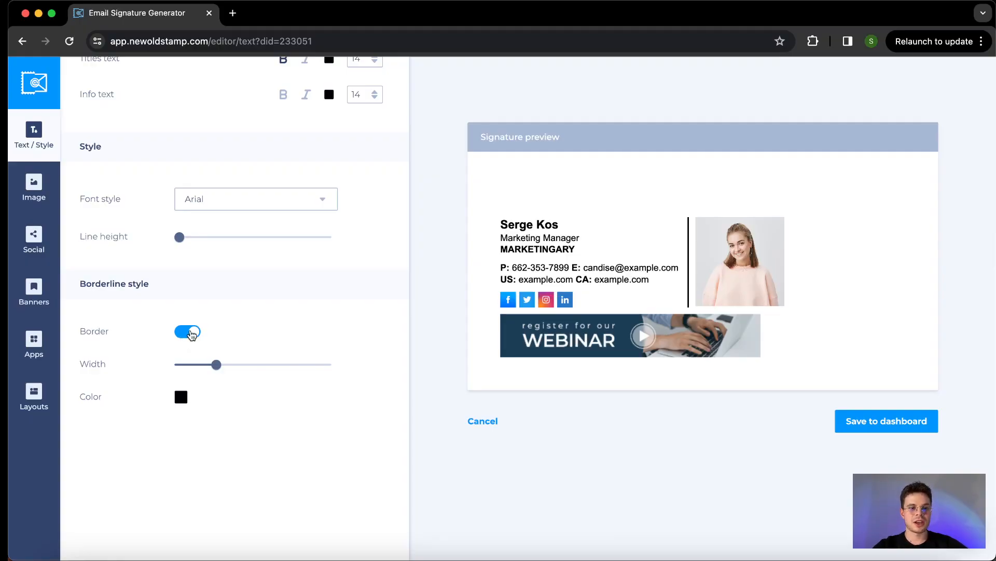
{"action": "left_click", "coordinate": [190, 332]}
{"action": "scroll", "coordinate": [190, 332], "scroll_direction": "up", "scroll_amount": 10}
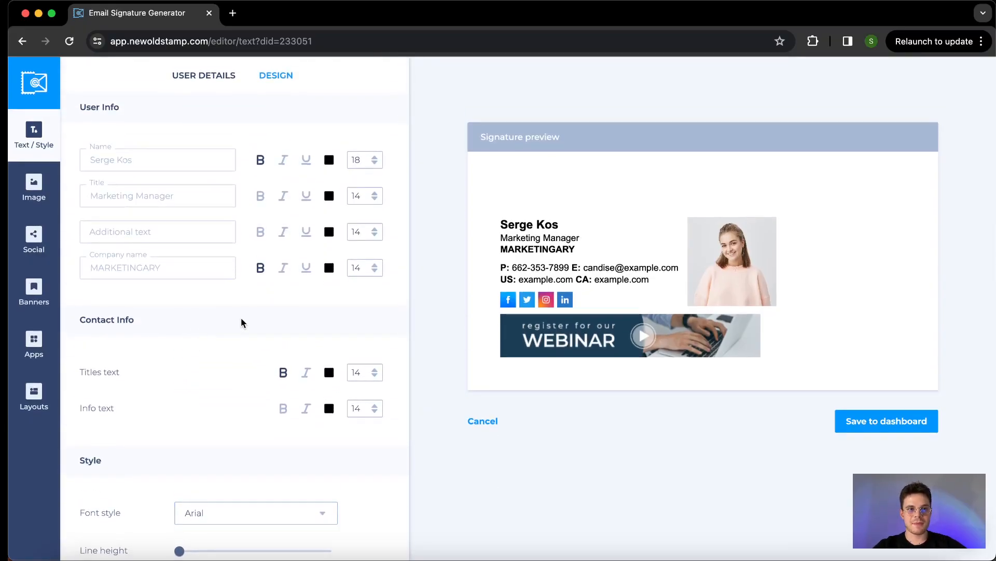
{"action": "scroll", "coordinate": [245, 319], "scroll_direction": "down", "scroll_amount": 6}
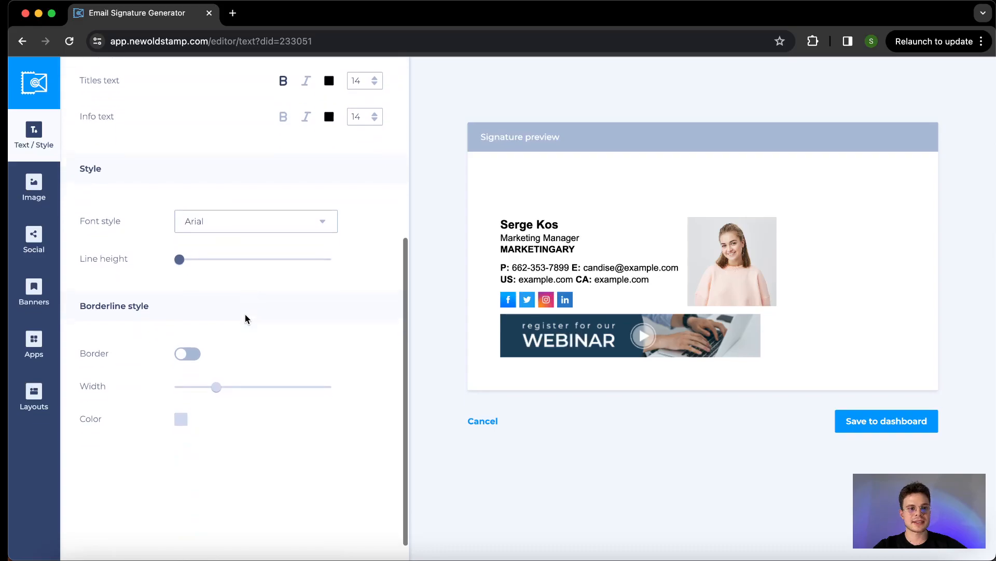
{"action": "left_click", "coordinate": [34, 188]}
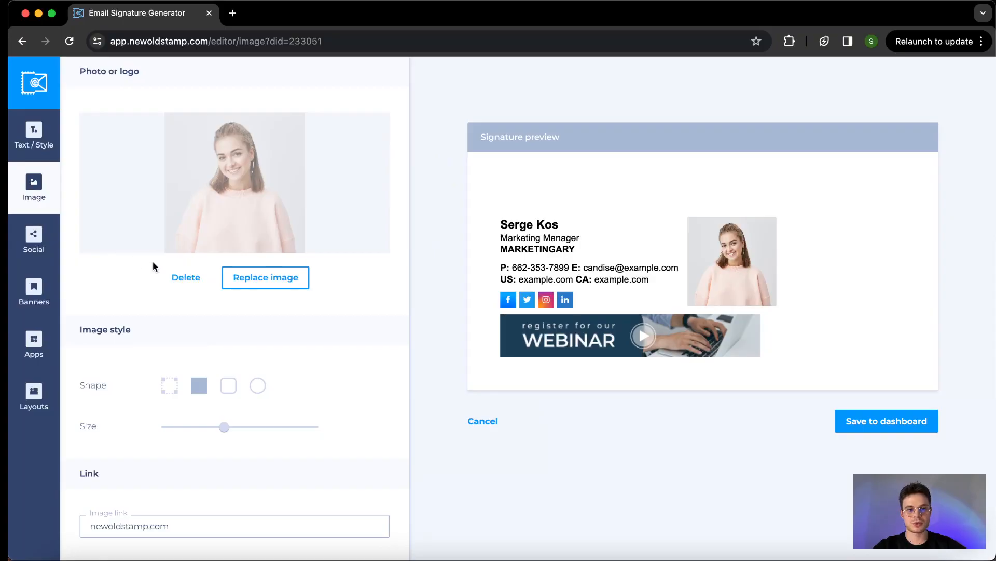
Replace the headshot with the photo of the man in a suit
{"action": "left_click", "coordinate": [268, 278]}
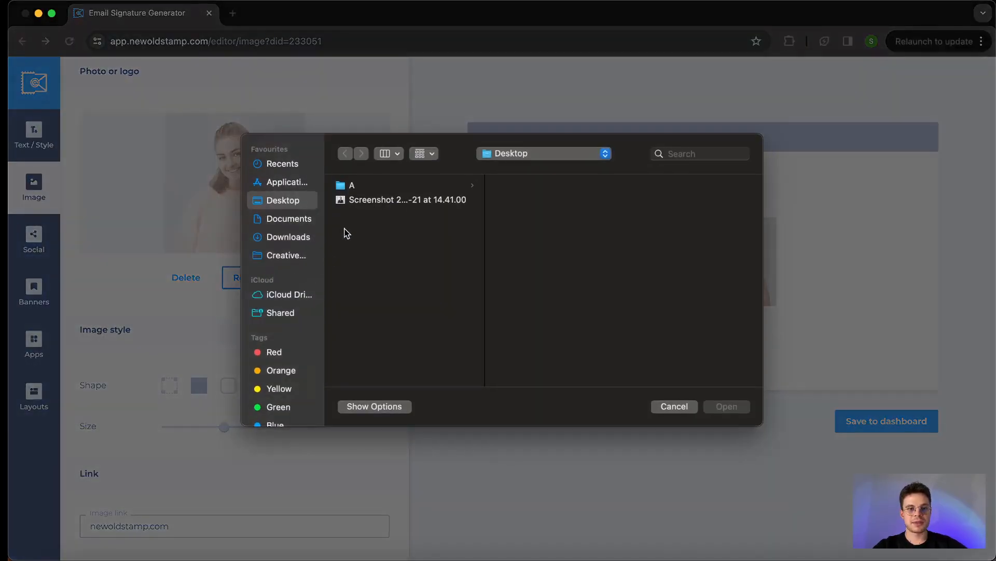
{"action": "left_click", "coordinate": [367, 200]}
{"action": "left_click", "coordinate": [726, 406]}
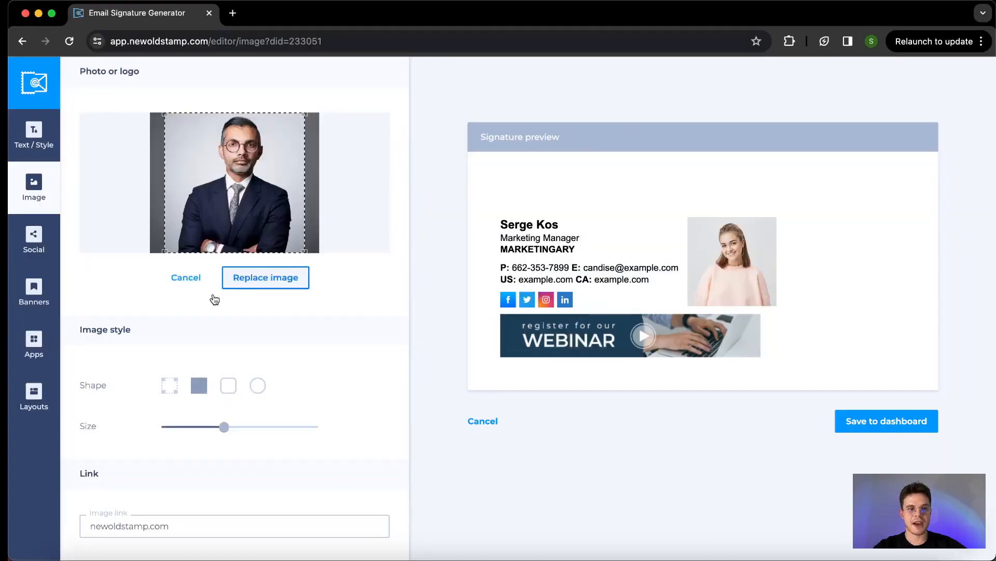
{"action": "scroll", "coordinate": [186, 304], "scroll_direction": "down", "scroll_amount": 3}
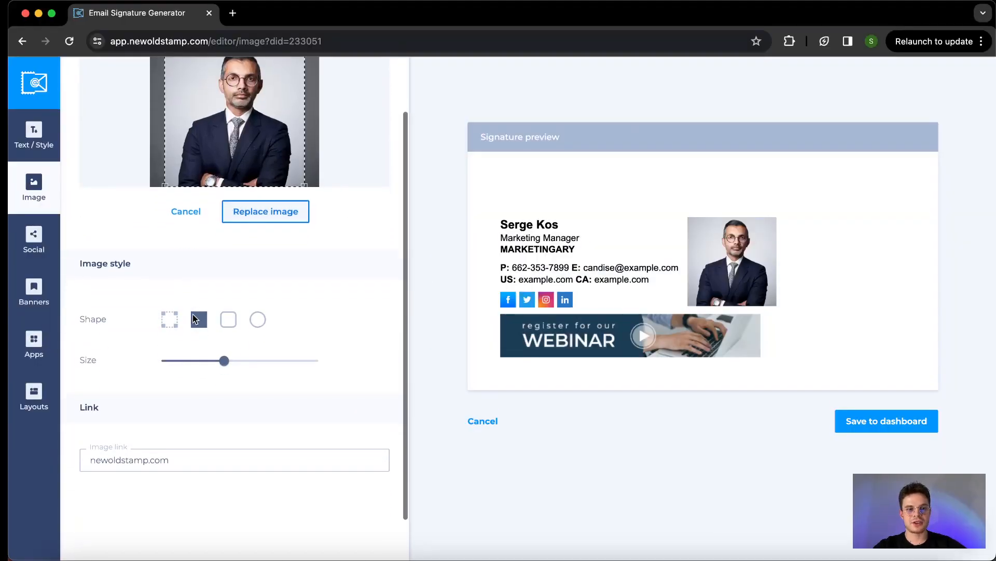
Make the headshot square and size it to about 120px, after trying rounded and circle shapes
{"action": "left_click", "coordinate": [229, 320]}
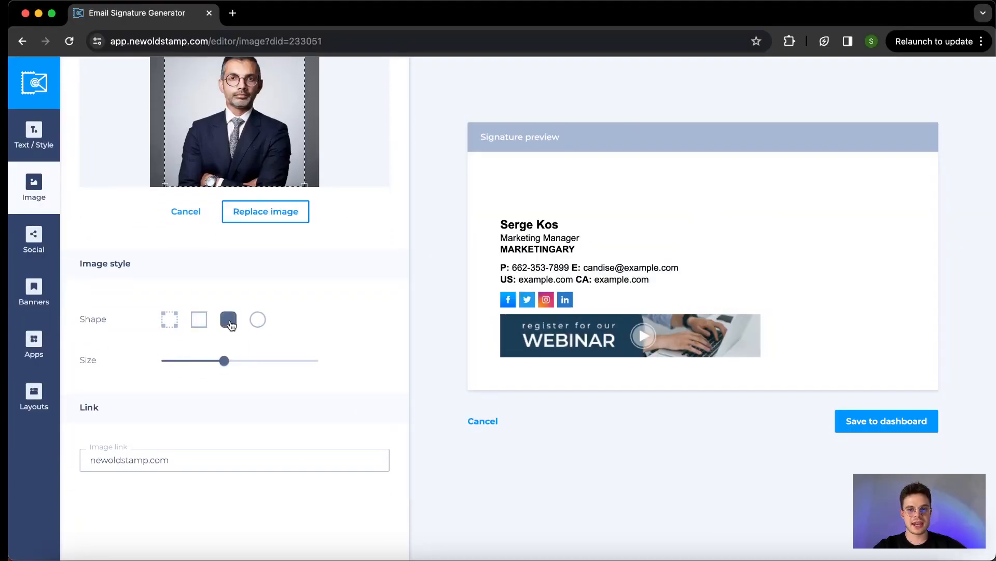
{"action": "left_click", "coordinate": [258, 321]}
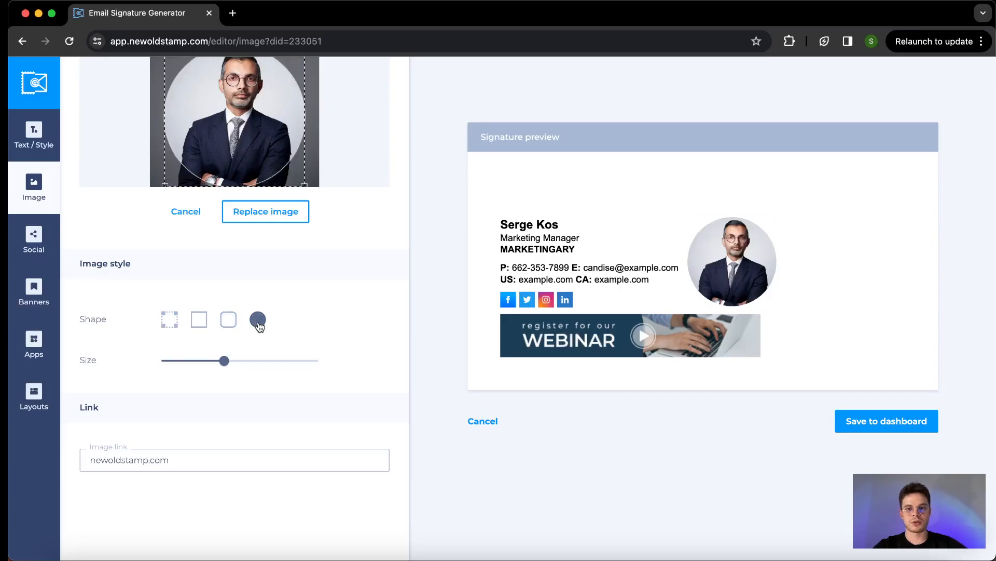
{"action": "left_click", "coordinate": [228, 320]}
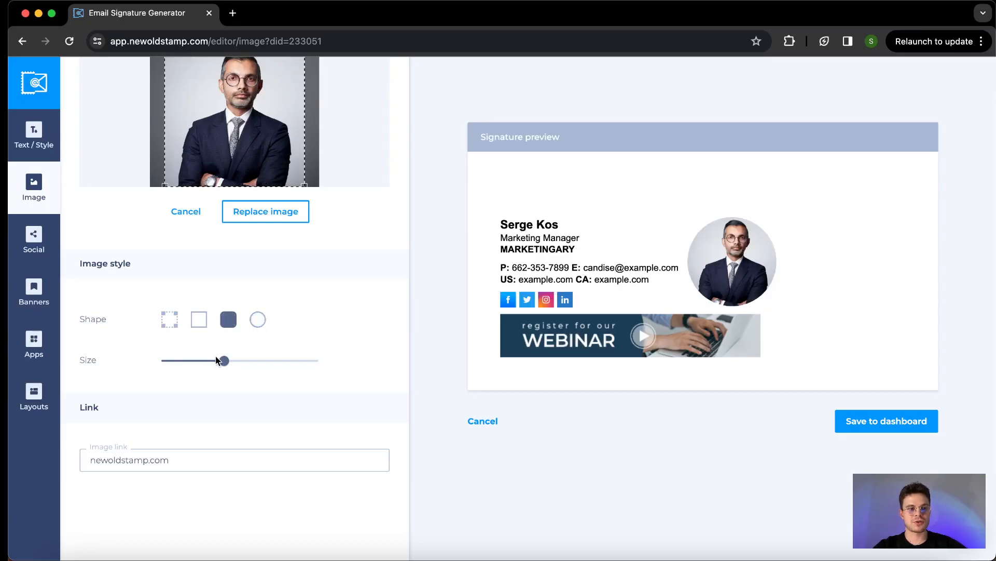
{"action": "left_click_drag", "start_coordinate": [225, 363], "coordinate": [211, 364]}
{"action": "left_click", "coordinate": [199, 319]}
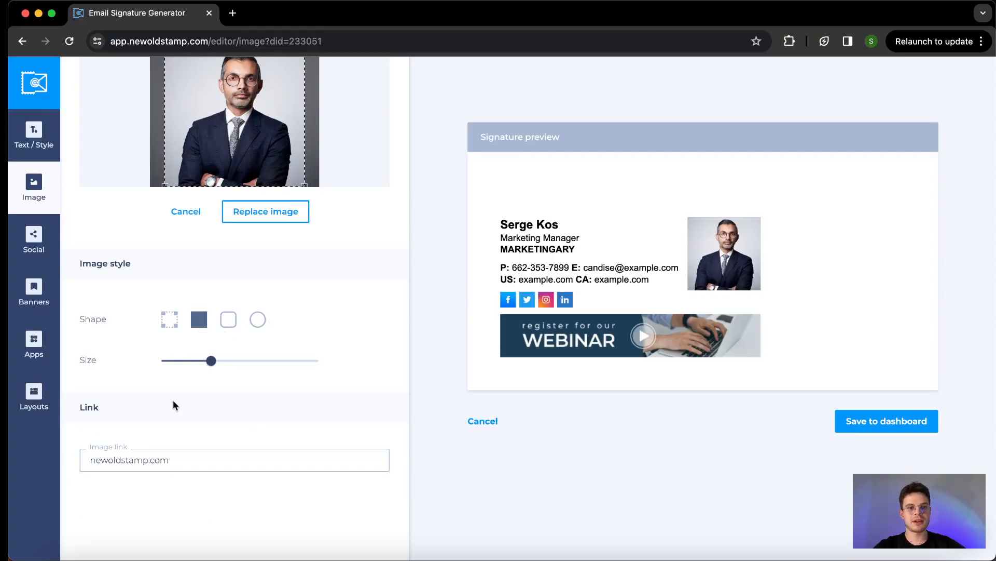
{"action": "scroll", "coordinate": [174, 405], "scroll_direction": "up", "scroll_amount": 1}
{"action": "scroll", "coordinate": [173, 405], "scroll_direction": "up", "scroll_amount": 2}
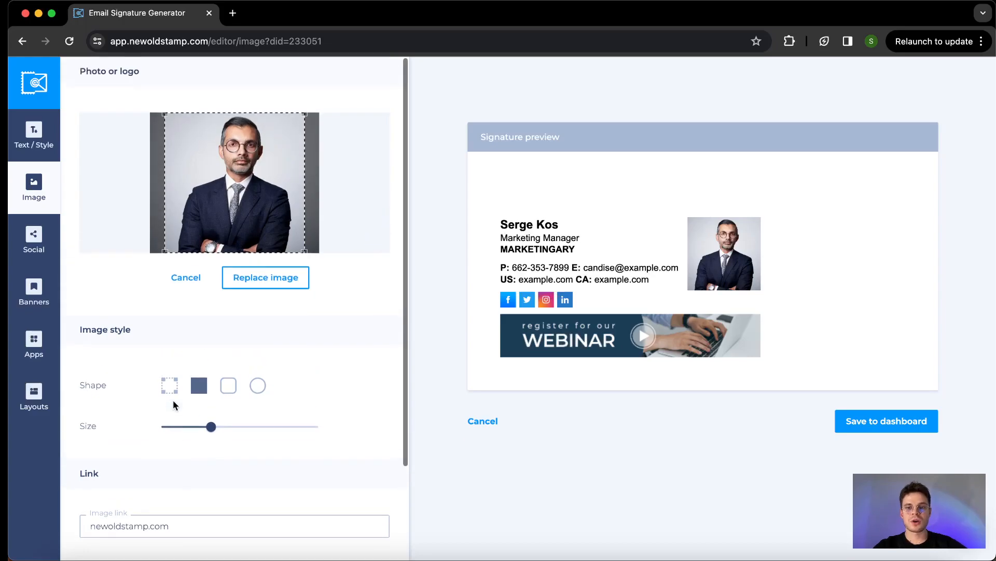
{"action": "left_click", "coordinate": [30, 241]}
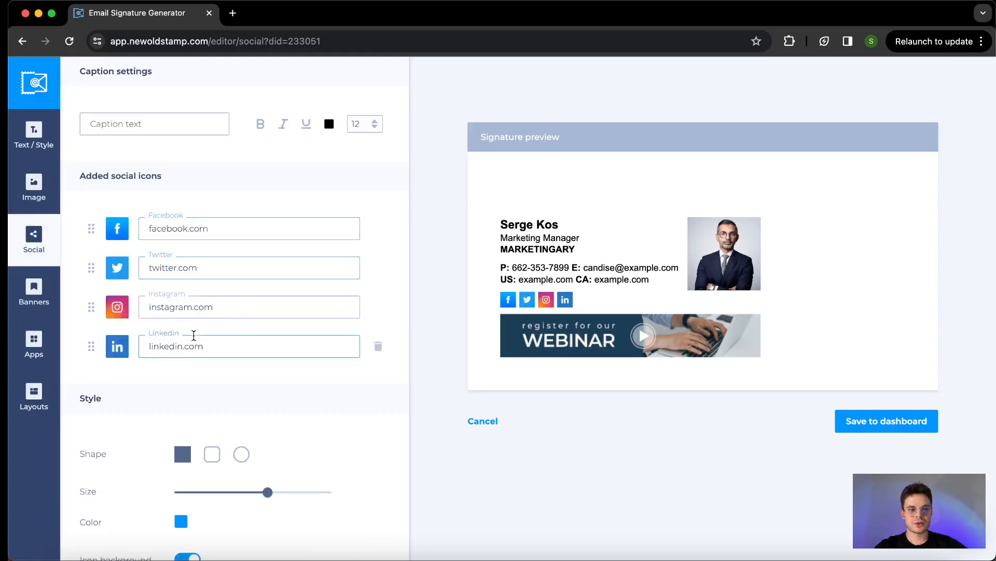
{"action": "scroll", "coordinate": [193, 335], "scroll_direction": "down", "scroll_amount": 3}
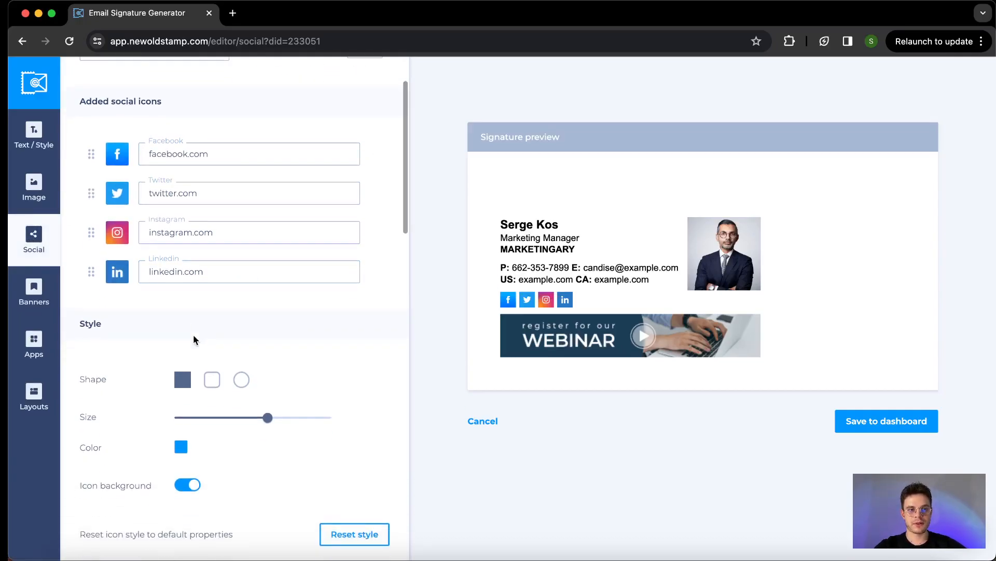
{"action": "scroll", "coordinate": [193, 336], "scroll_direction": "down", "scroll_amount": 10}
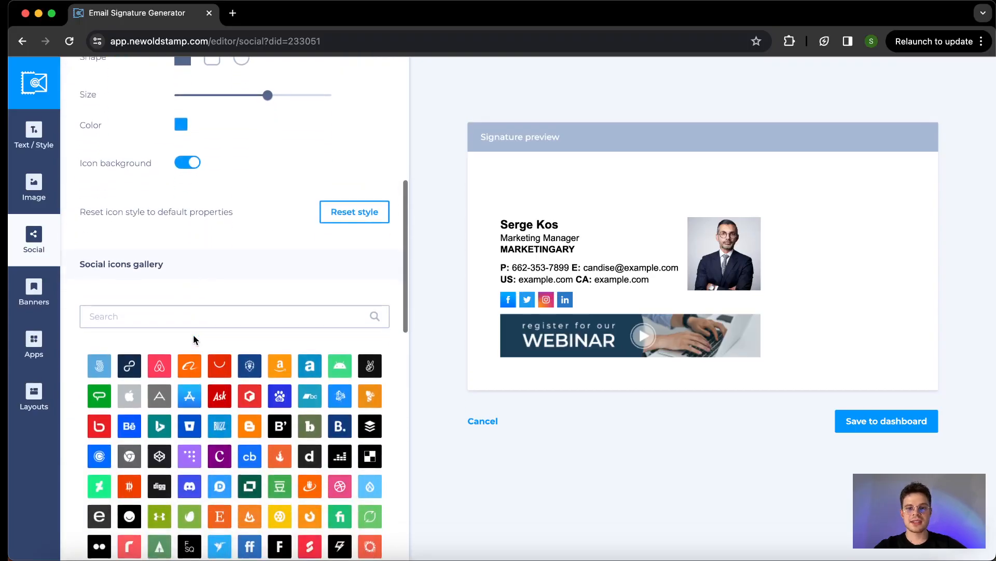
{"action": "scroll", "coordinate": [193, 338], "scroll_direction": "down", "scroll_amount": 6}
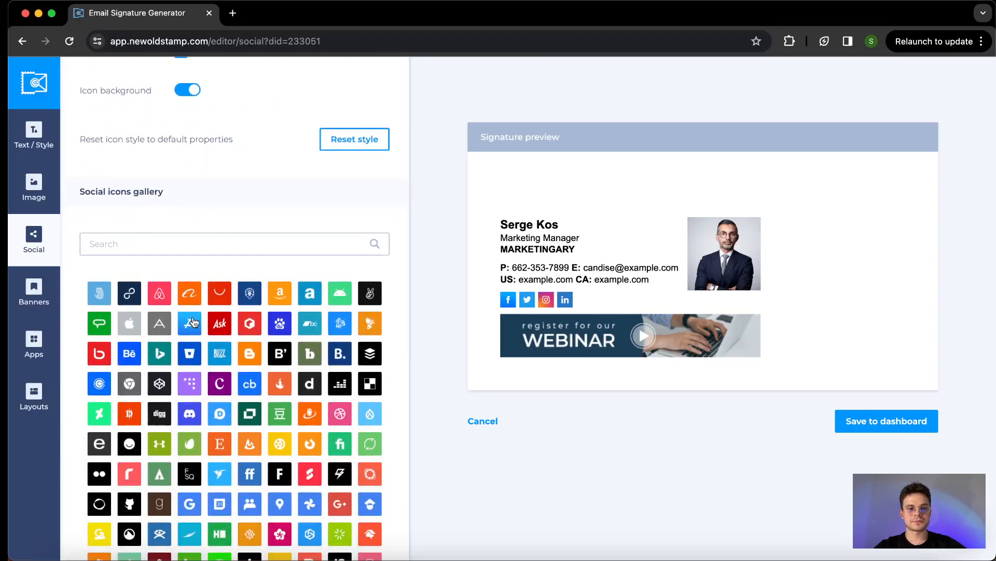
{"action": "scroll", "coordinate": [193, 320], "scroll_direction": "down", "scroll_amount": 6}
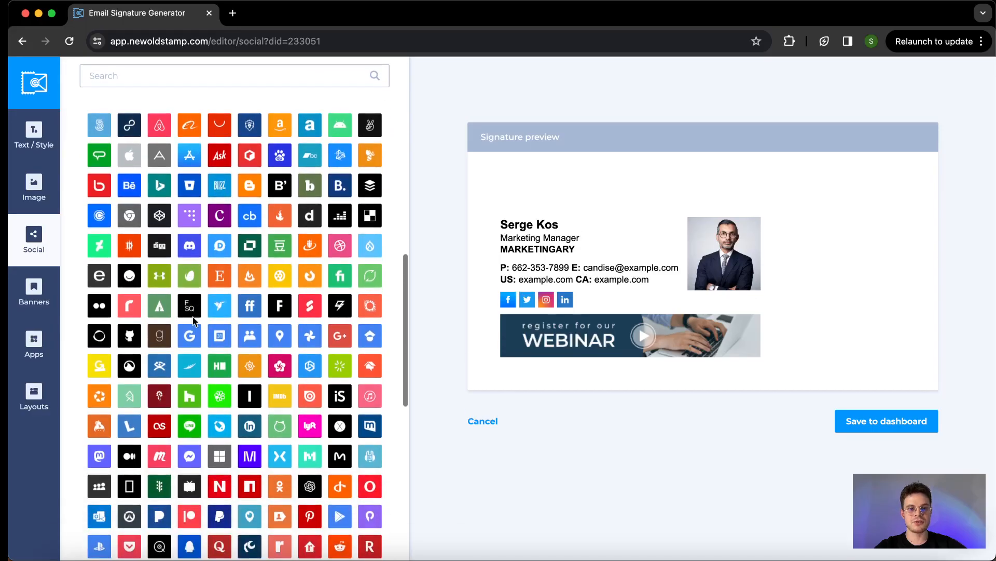
{"action": "scroll", "coordinate": [192, 316], "scroll_direction": "down", "scroll_amount": 12}
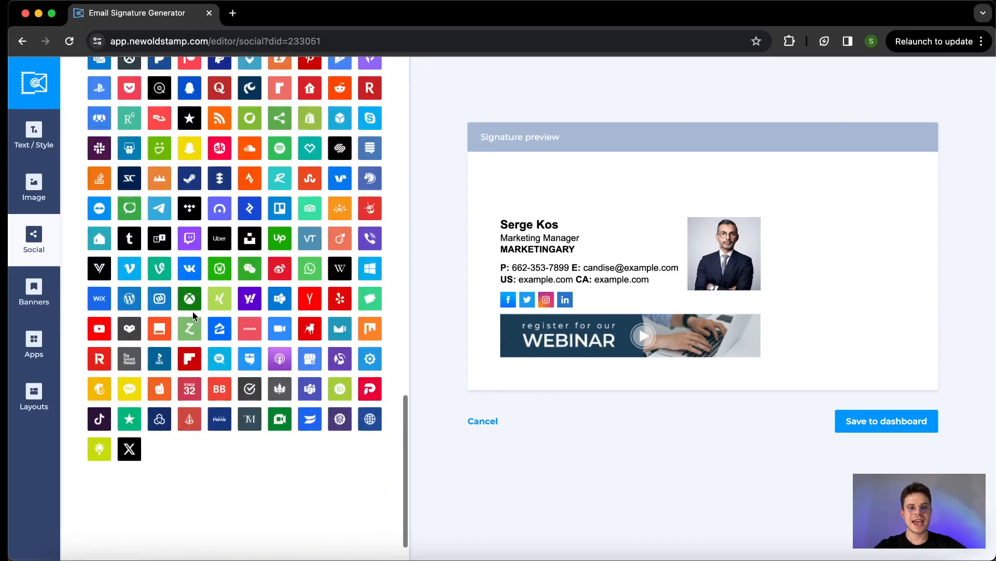
{"action": "scroll", "coordinate": [193, 311], "scroll_direction": "up", "scroll_amount": 8}
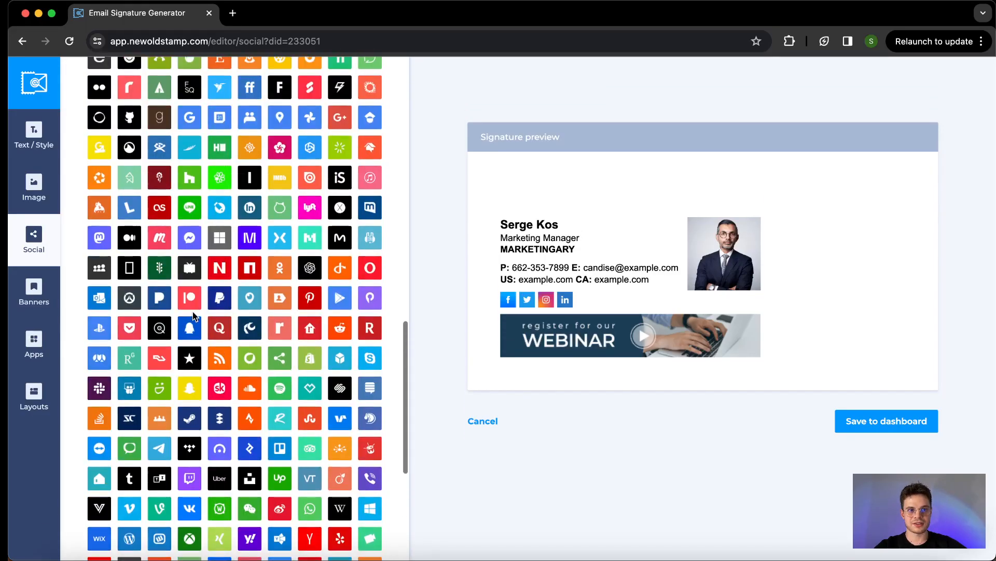
{"action": "scroll", "coordinate": [194, 316], "scroll_direction": "up", "scroll_amount": 6}
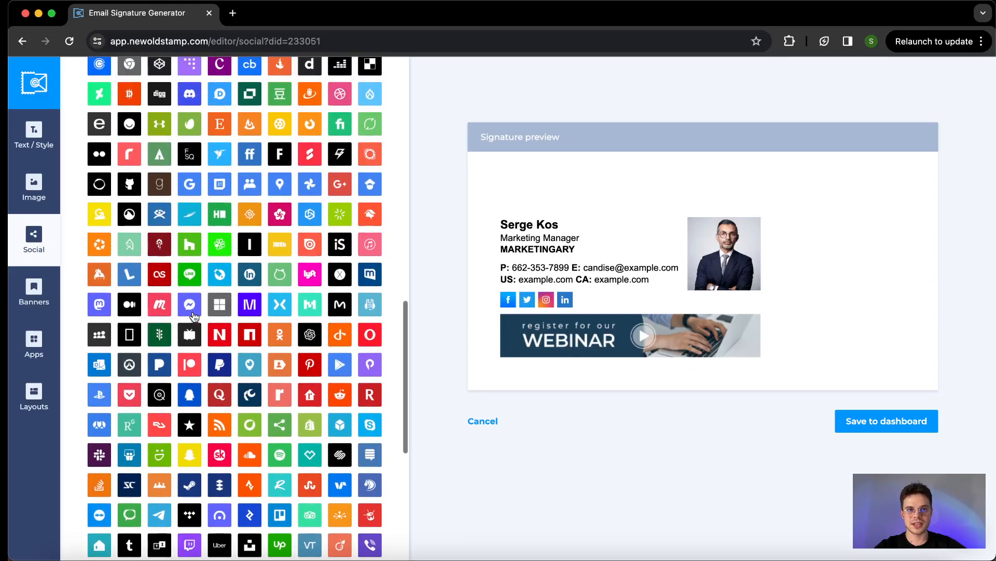
{"action": "scroll", "coordinate": [194, 316], "scroll_direction": "up", "scroll_amount": 4}
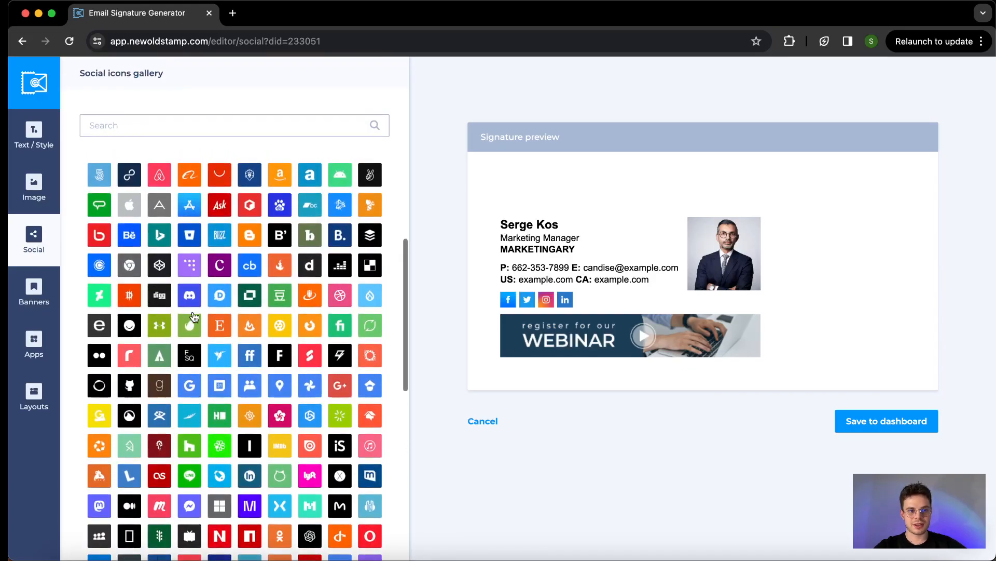
{"action": "scroll", "coordinate": [194, 315], "scroll_direction": "up", "scroll_amount": 4}
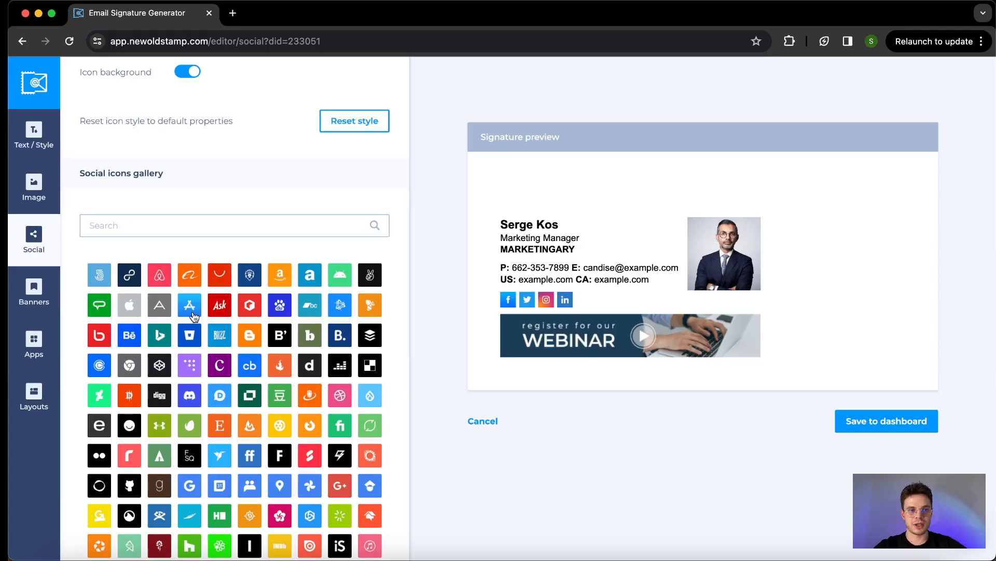
{"action": "scroll", "coordinate": [222, 338], "scroll_direction": "up", "scroll_amount": 11}
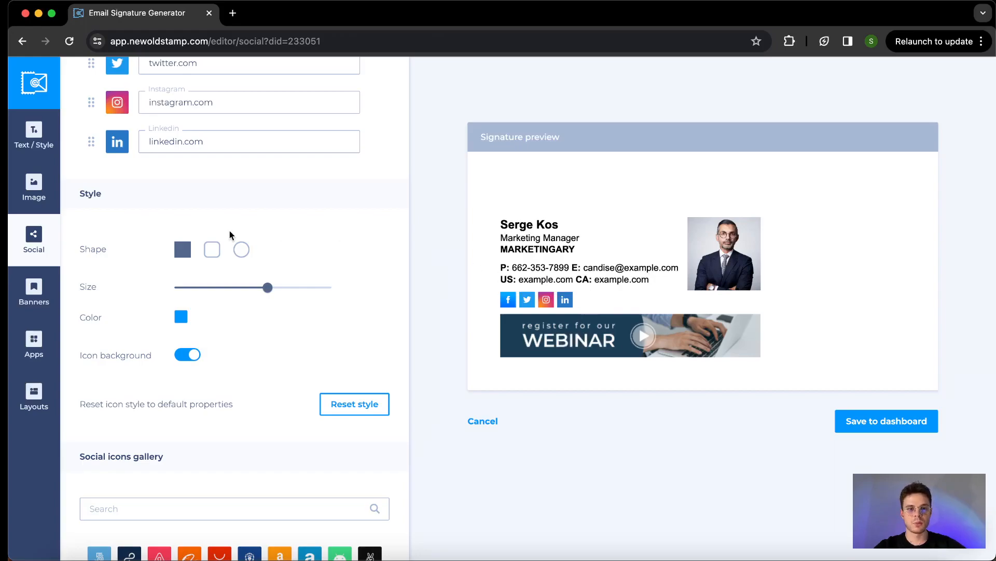
Colour the social icons dark navy 244E68
{"action": "left_click", "coordinate": [182, 318]}
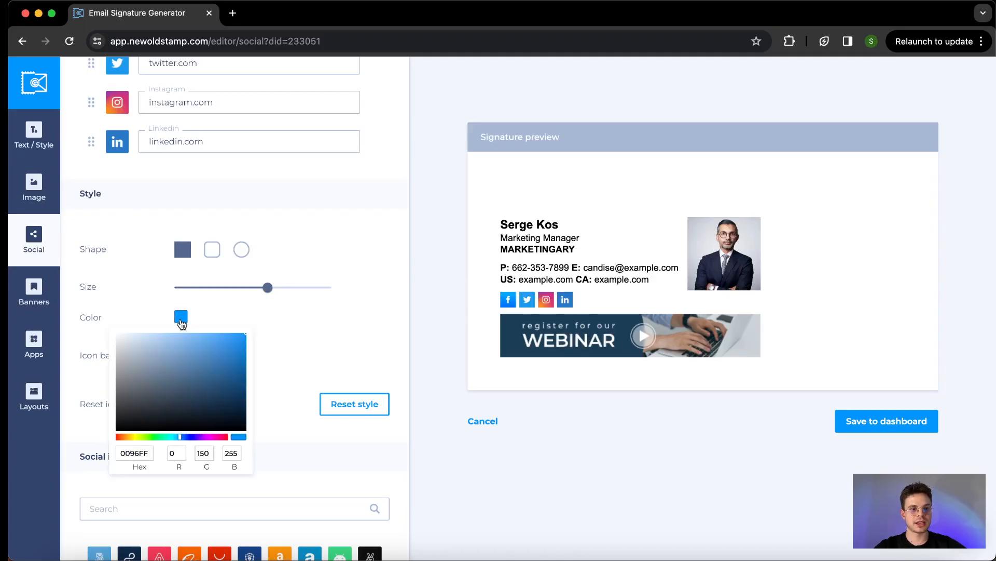
{"action": "left_click_drag", "start_coordinate": [193, 352], "coordinate": [202, 392]}
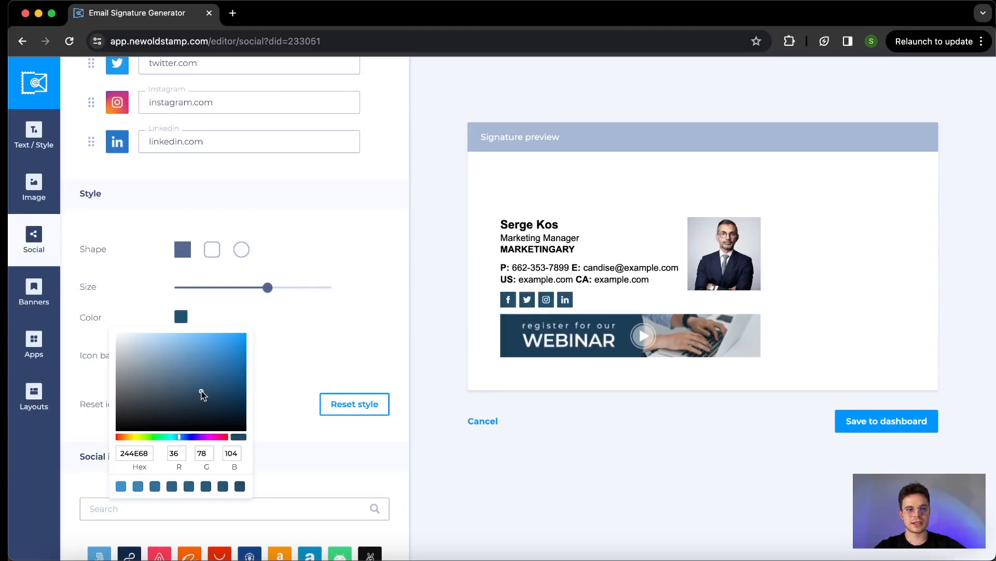
{"action": "left_click", "coordinate": [378, 261]}
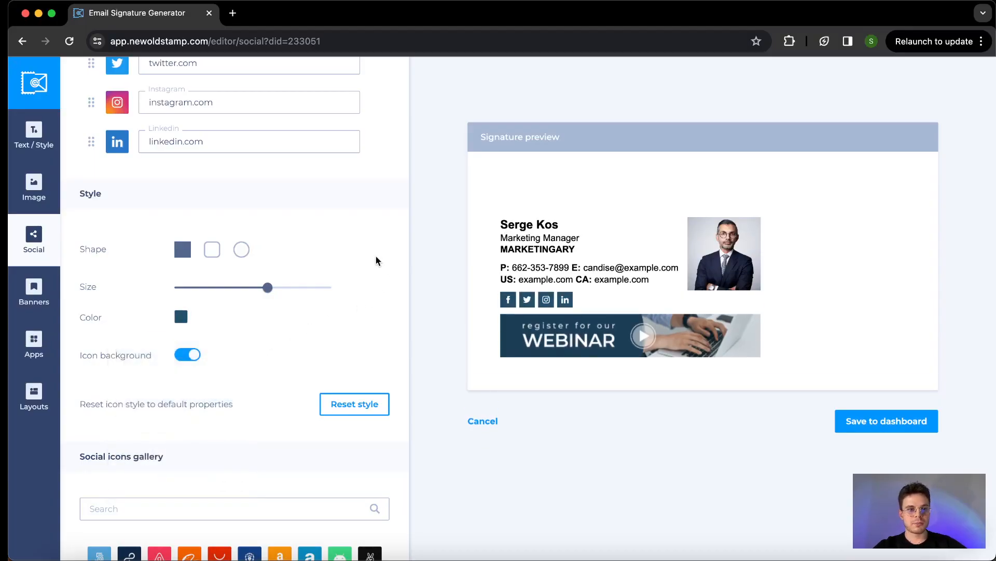
Keep the social icons square with their background on, after trying other shapes
{"action": "left_click", "coordinate": [212, 249]}
{"action": "left_click", "coordinate": [242, 249]}
{"action": "left_click", "coordinate": [184, 255]}
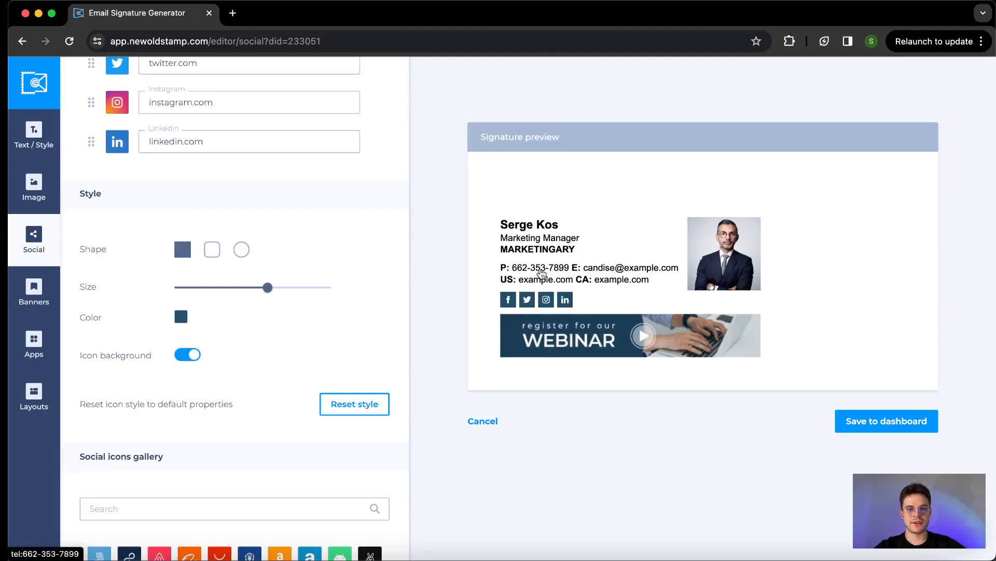
{"action": "scroll", "coordinate": [254, 323], "scroll_direction": "down", "scroll_amount": 3}
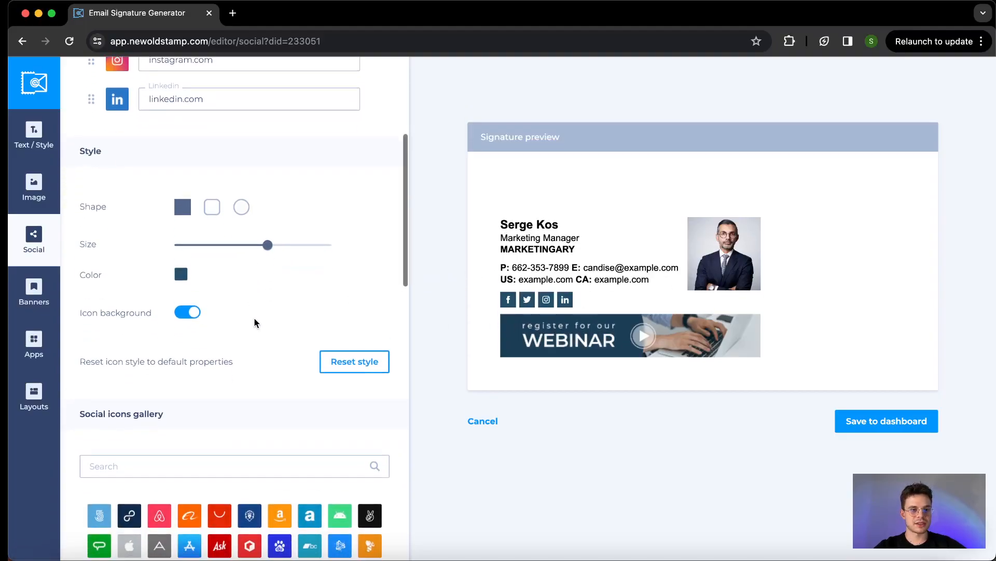
{"action": "left_click", "coordinate": [194, 292]}
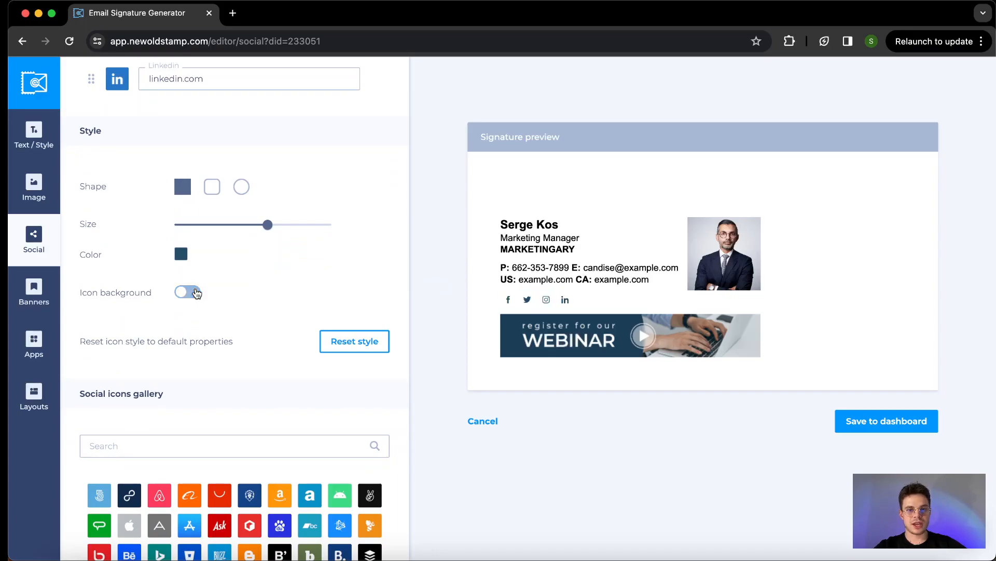
{"action": "left_click", "coordinate": [195, 292]}
{"action": "scroll", "coordinate": [197, 293], "scroll_direction": "down", "scroll_amount": 1}
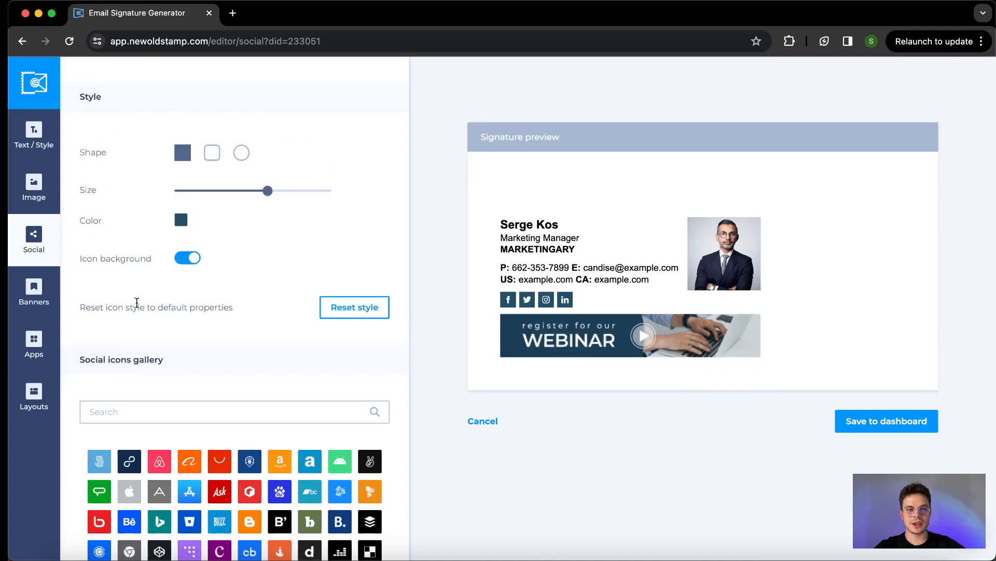
{"action": "scroll", "coordinate": [139, 282], "scroll_direction": "down", "scroll_amount": 1}
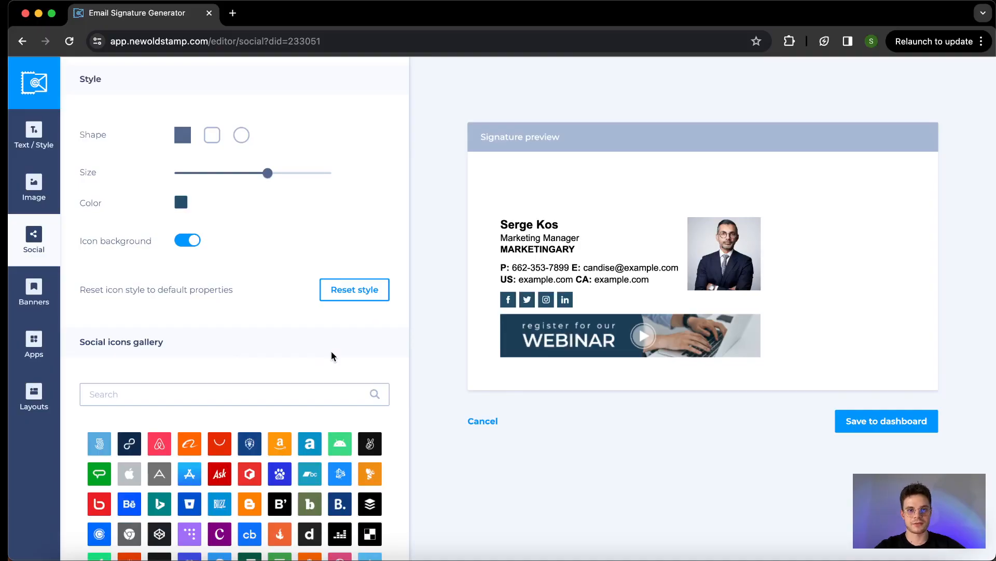
{"action": "scroll", "coordinate": [238, 302], "scroll_direction": "down", "scroll_amount": 10}
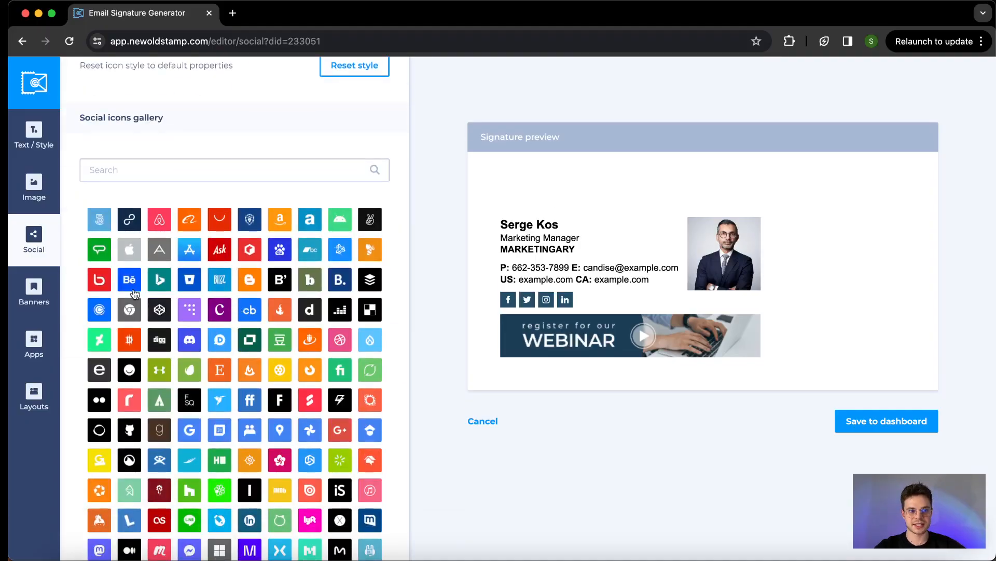
{"action": "scroll", "coordinate": [147, 245], "scroll_direction": "up", "scroll_amount": 2}
Review the webinar banner's style options and its mandatory newoldstamp.com link
{"action": "left_click", "coordinate": [33, 299]}
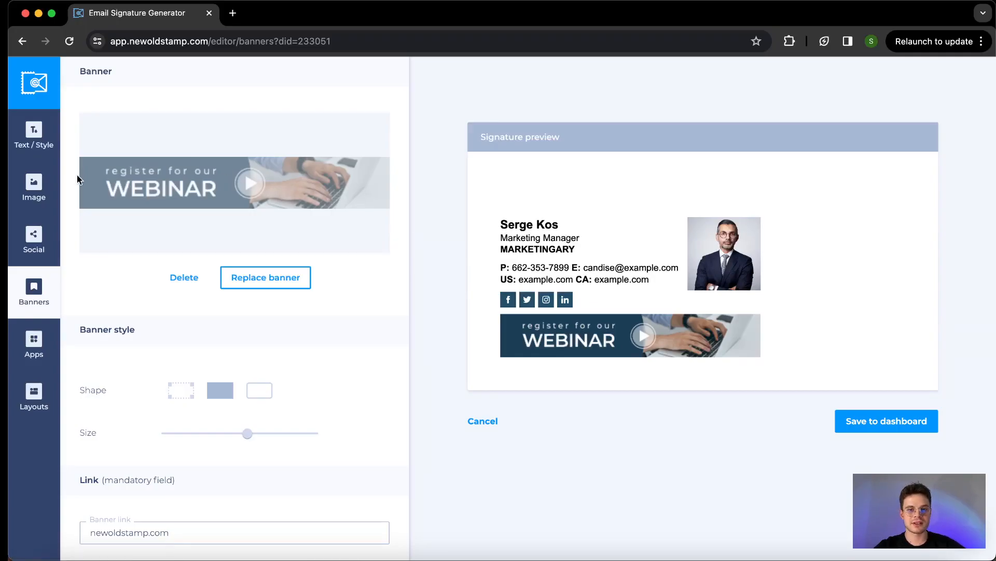
{"action": "scroll", "coordinate": [89, 227], "scroll_direction": "down", "scroll_amount": 1}
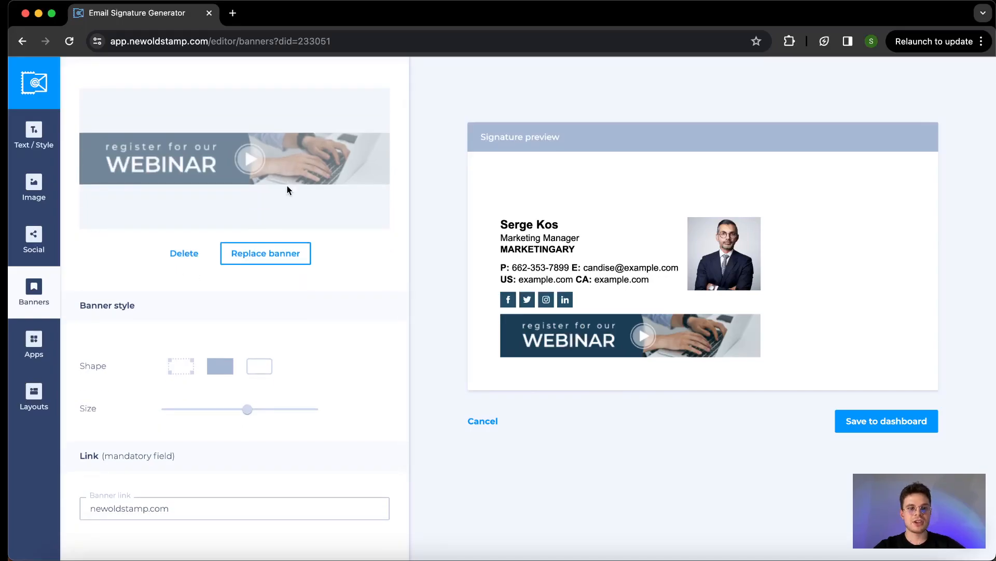
{"action": "scroll", "coordinate": [287, 182], "scroll_direction": "up", "scroll_amount": 1}
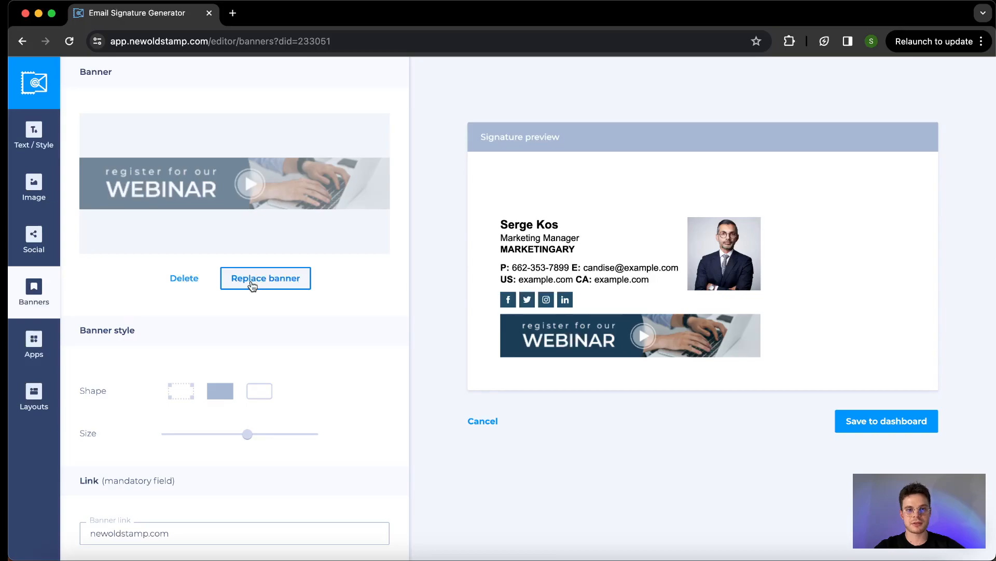
{"action": "scroll", "coordinate": [252, 284], "scroll_direction": "down", "scroll_amount": 3}
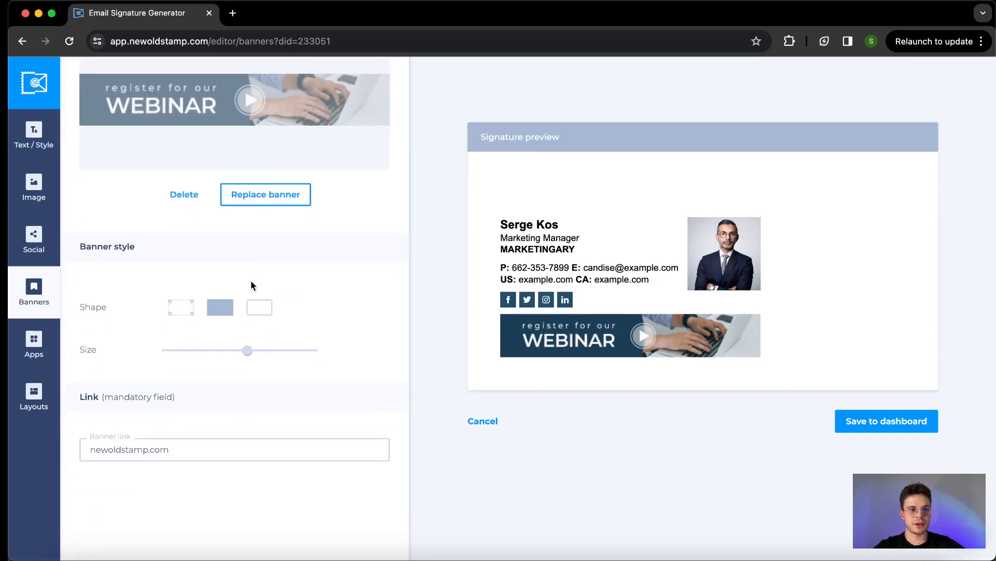
{"action": "scroll", "coordinate": [141, 251], "scroll_direction": "down", "scroll_amount": 2}
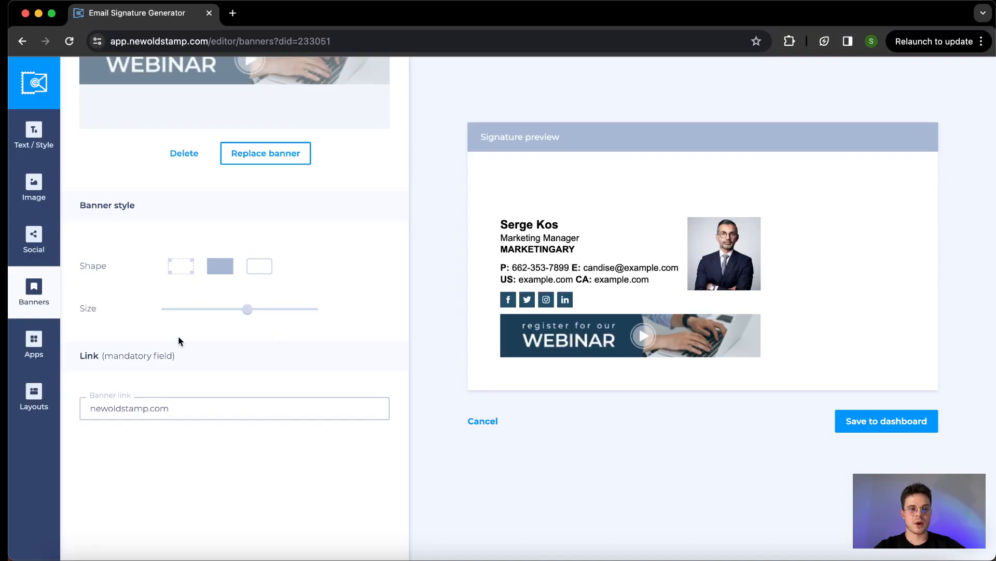
{"action": "scroll", "coordinate": [179, 340], "scroll_direction": "down", "scroll_amount": 1}
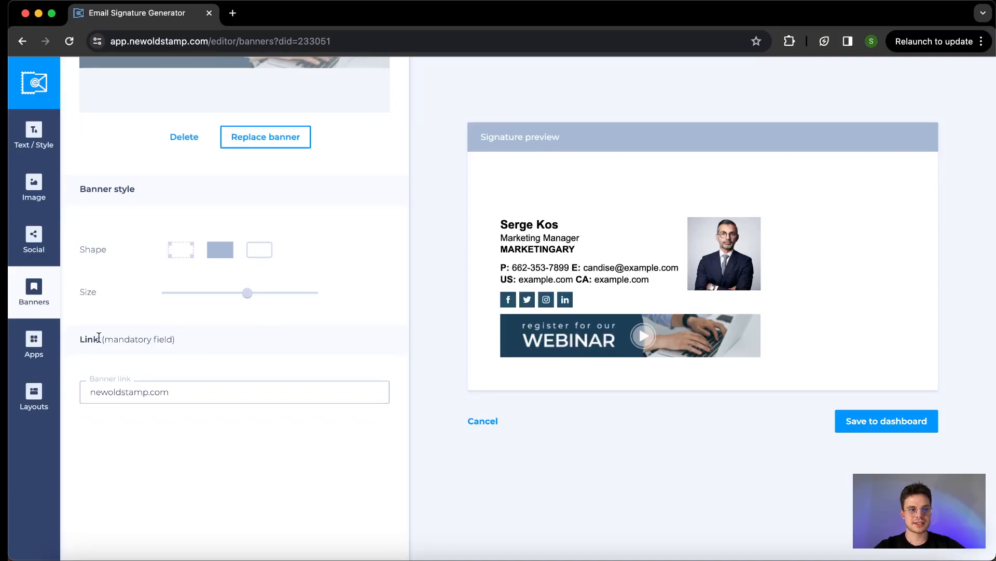
{"action": "left_click_drag", "start_coordinate": [86, 336], "coordinate": [167, 336]}
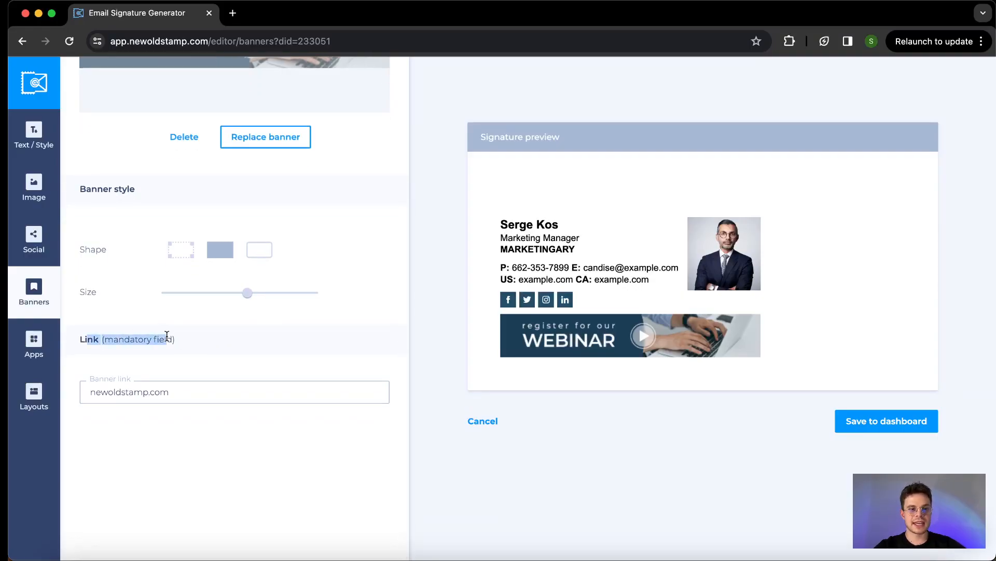
{"action": "left_click", "coordinate": [166, 335]}
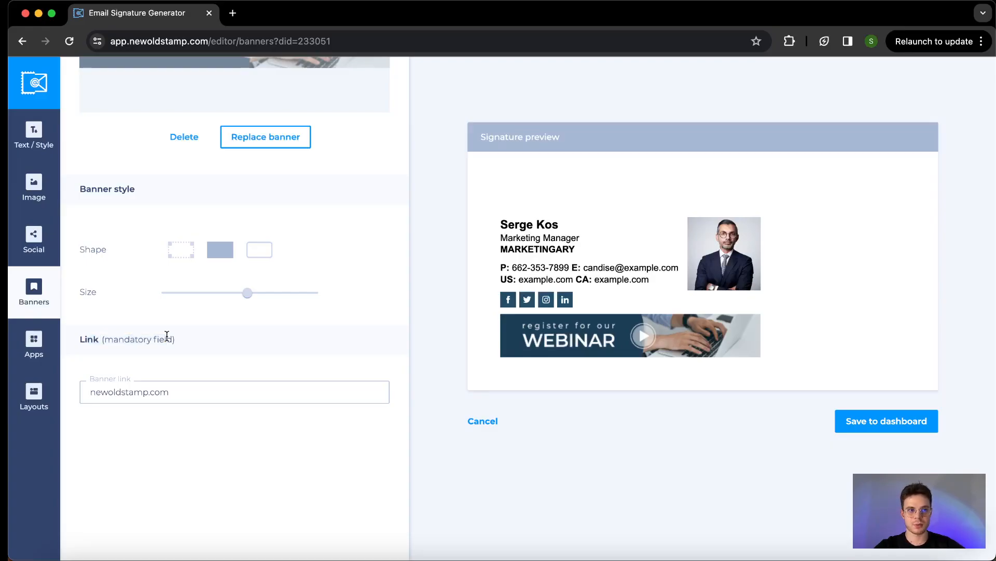
{"action": "scroll", "coordinate": [167, 336], "scroll_direction": "up", "scroll_amount": 3}
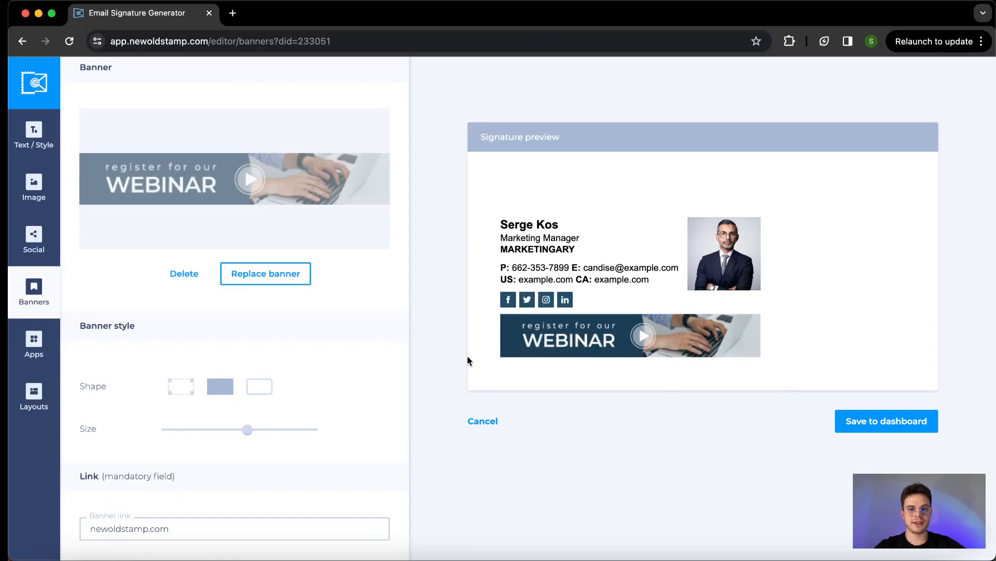
Browse the signature apps and add the Disclaimer text app below the banner
{"action": "left_click", "coordinate": [24, 343]}
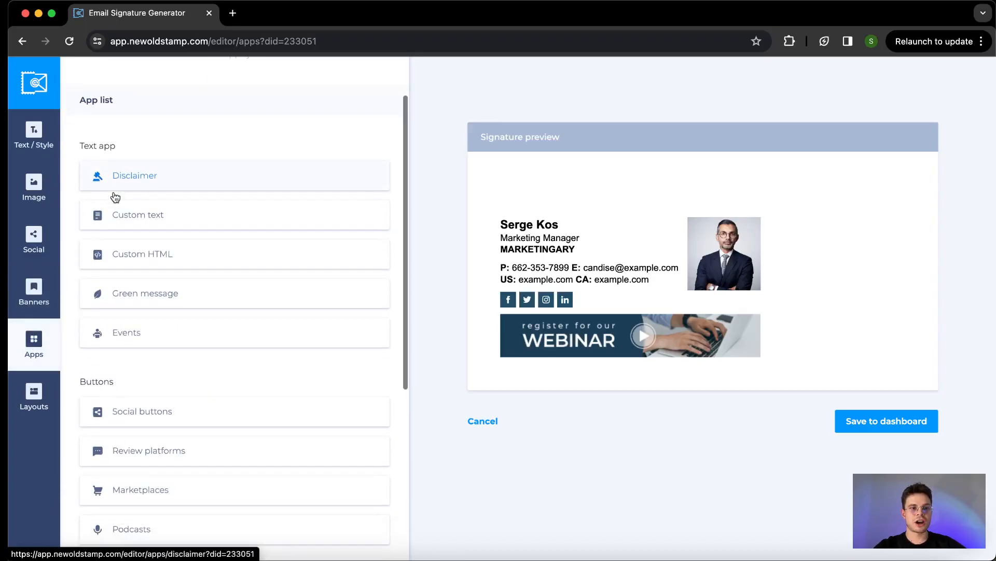
{"action": "scroll", "coordinate": [114, 196], "scroll_direction": "down", "scroll_amount": 2}
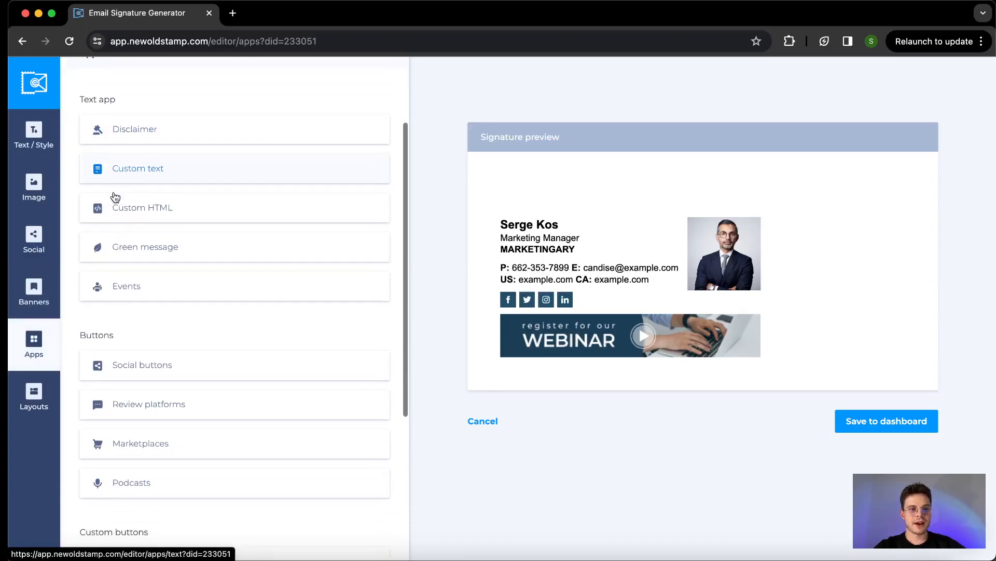
{"action": "scroll", "coordinate": [115, 196], "scroll_direction": "up", "scroll_amount": 2}
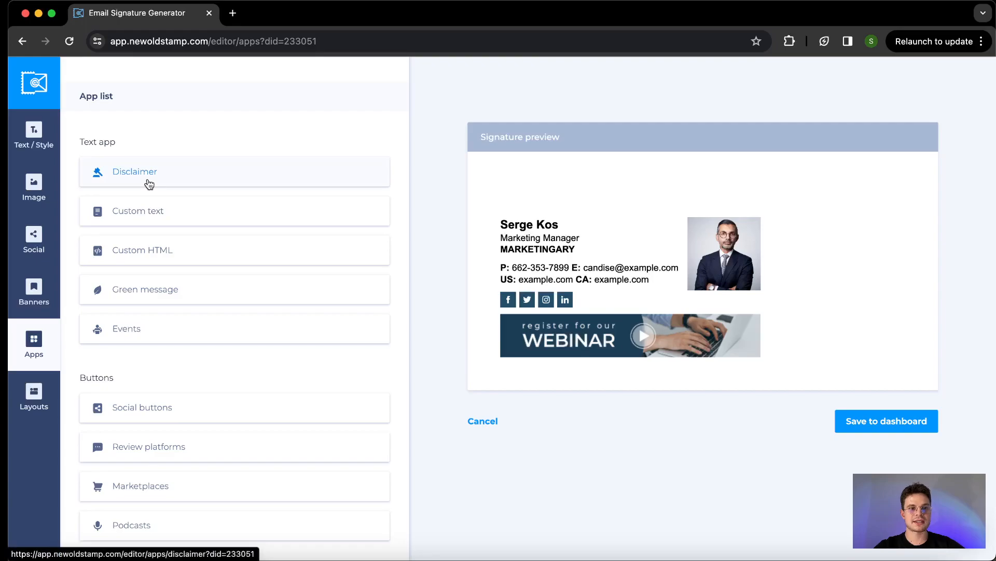
{"action": "scroll", "coordinate": [156, 203], "scroll_direction": "down", "scroll_amount": 9}
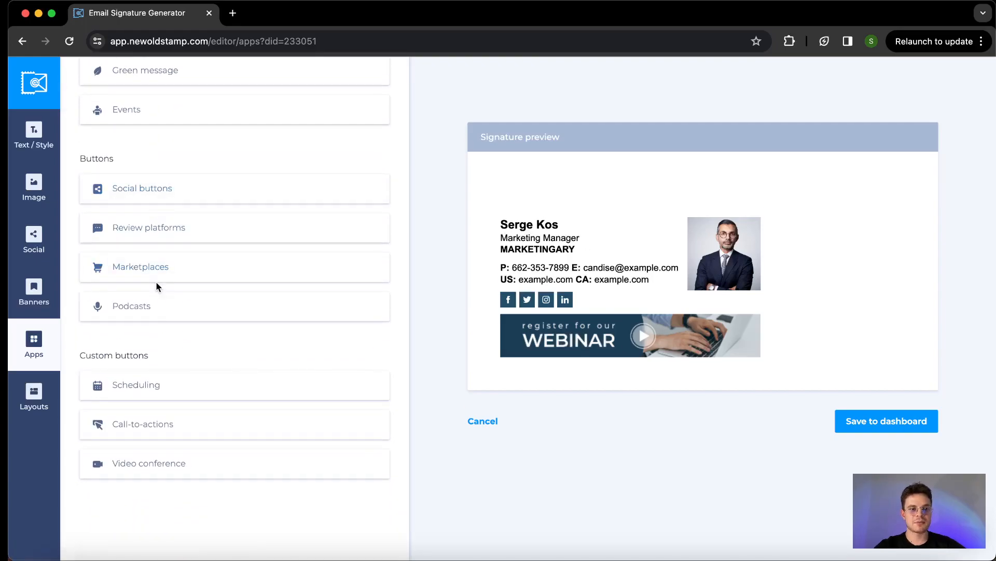
{"action": "scroll", "coordinate": [178, 390], "scroll_direction": "up", "scroll_amount": 12}
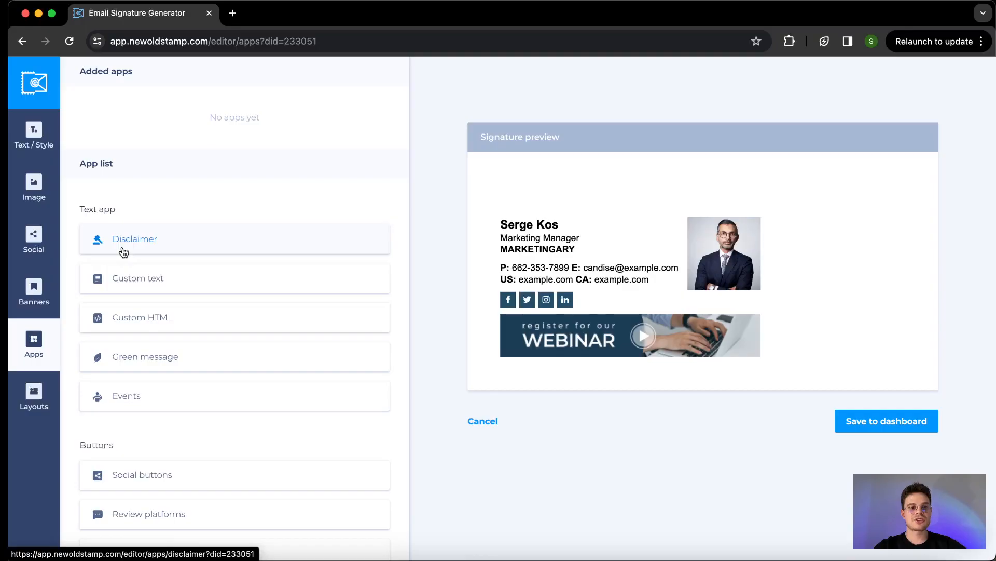
{"action": "left_click", "coordinate": [136, 246]}
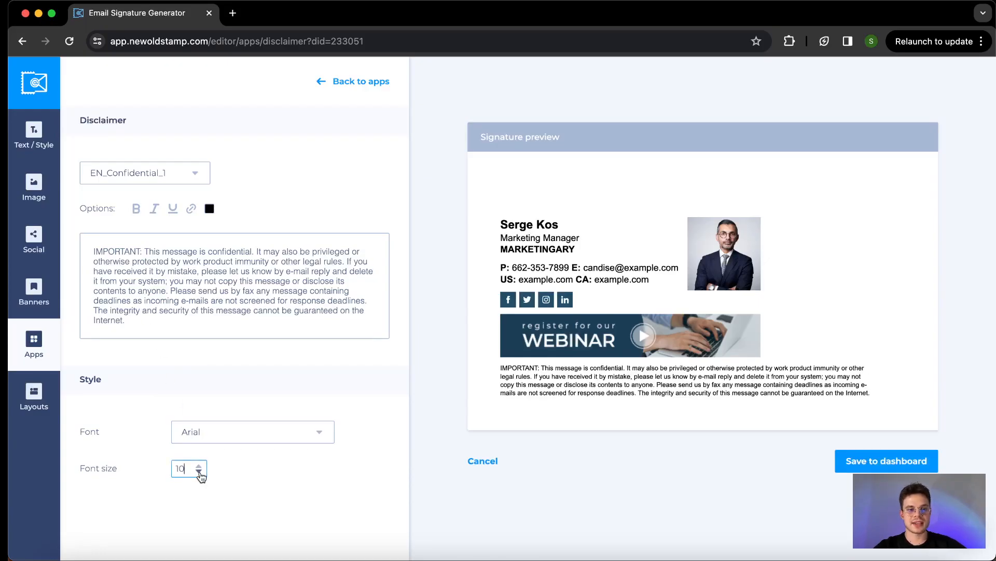
Select the EN_Confidential_2 disclaimer template
{"action": "scroll", "coordinate": [200, 471], "scroll_direction": "down", "scroll_amount": 1}
{"action": "scroll", "coordinate": [200, 471], "scroll_direction": "up", "scroll_amount": 1}
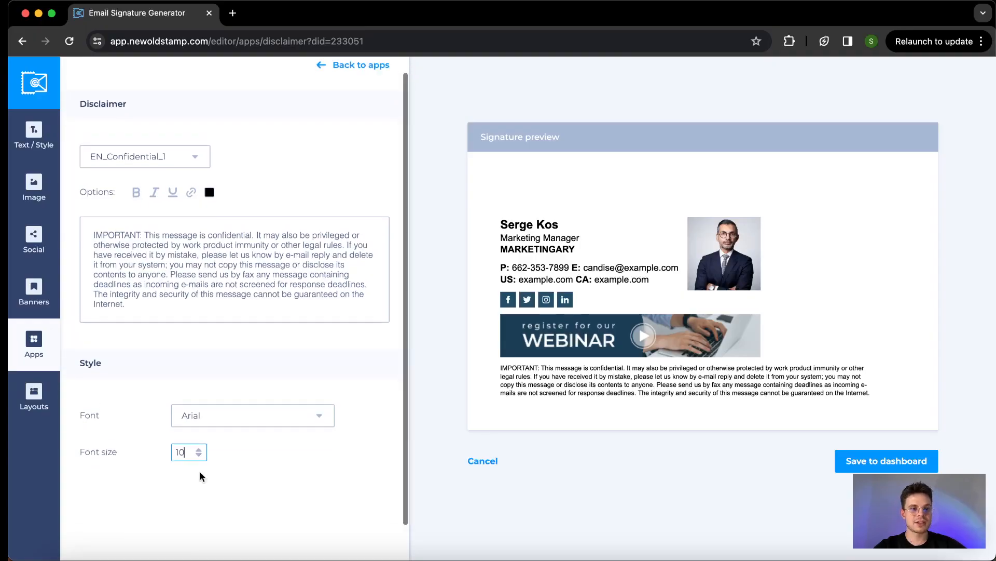
{"action": "left_click", "coordinate": [138, 174]}
{"action": "left_click", "coordinate": [148, 228]}
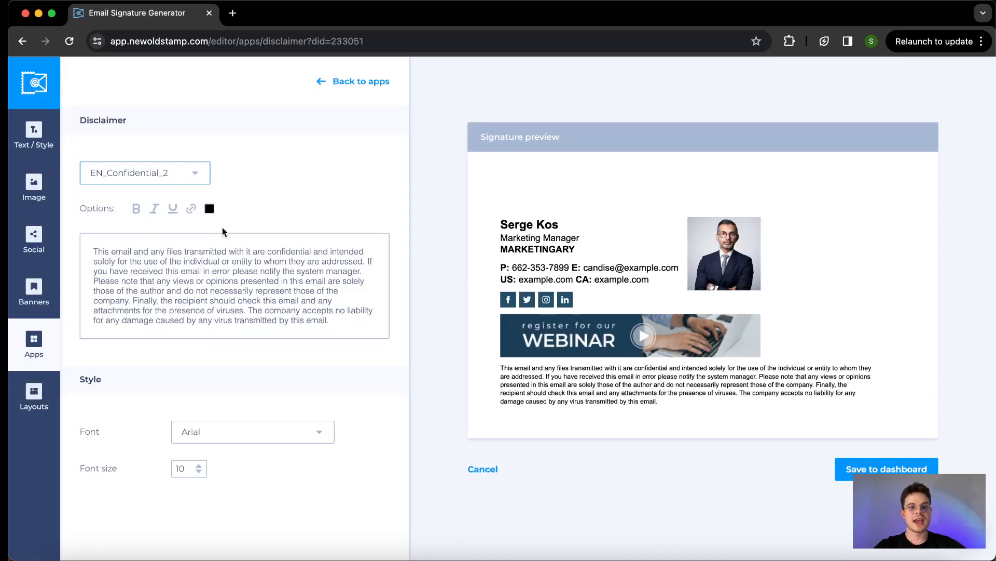
Delete the Disclaimer app from the apps list so no disclaimer text remains
{"action": "left_click", "coordinate": [324, 83]}
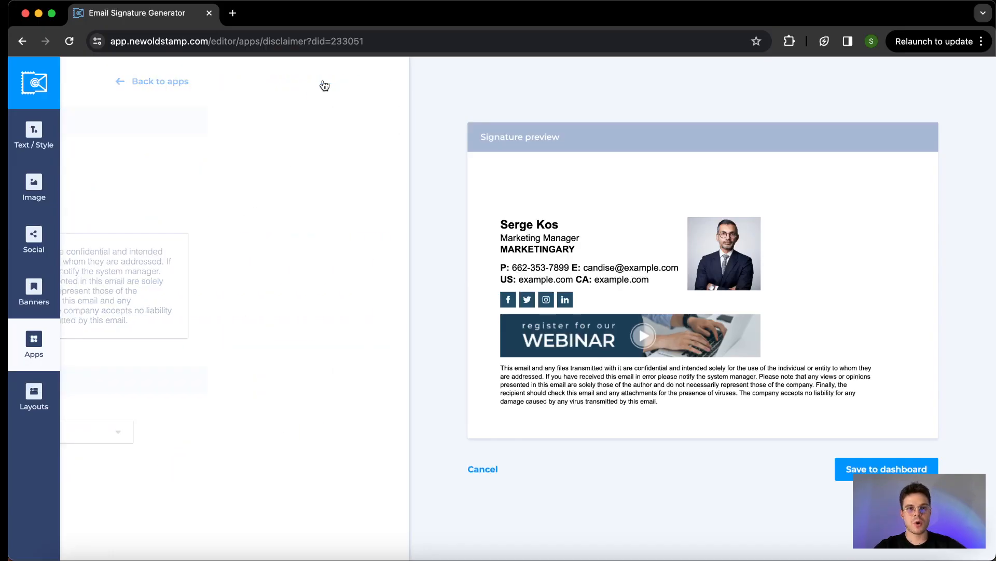
{"action": "scroll", "coordinate": [294, 240], "scroll_direction": "down", "scroll_amount": 2}
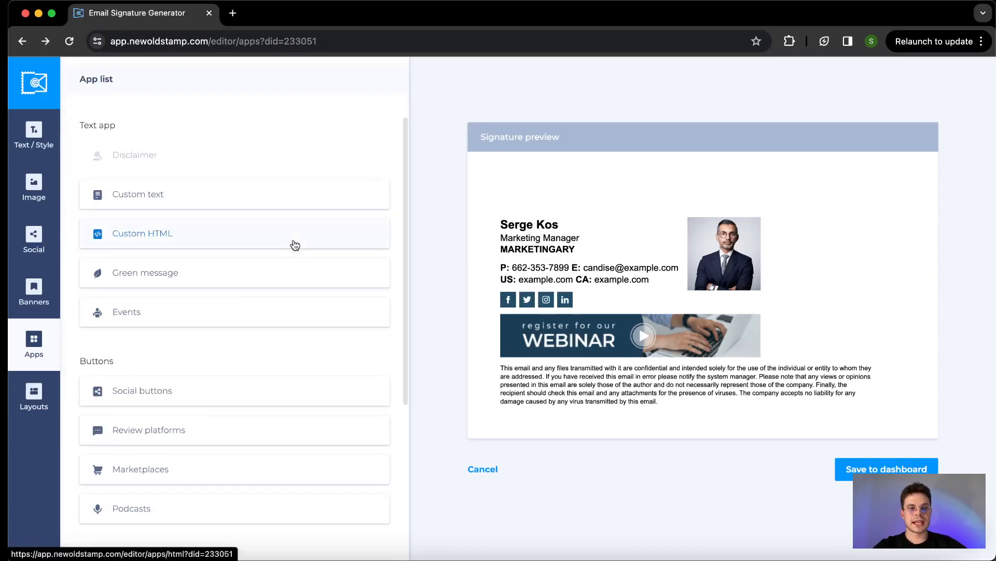
{"action": "scroll", "coordinate": [291, 234], "scroll_direction": "down", "scroll_amount": 3}
{"action": "scroll", "coordinate": [291, 228], "scroll_direction": "up", "scroll_amount": 5}
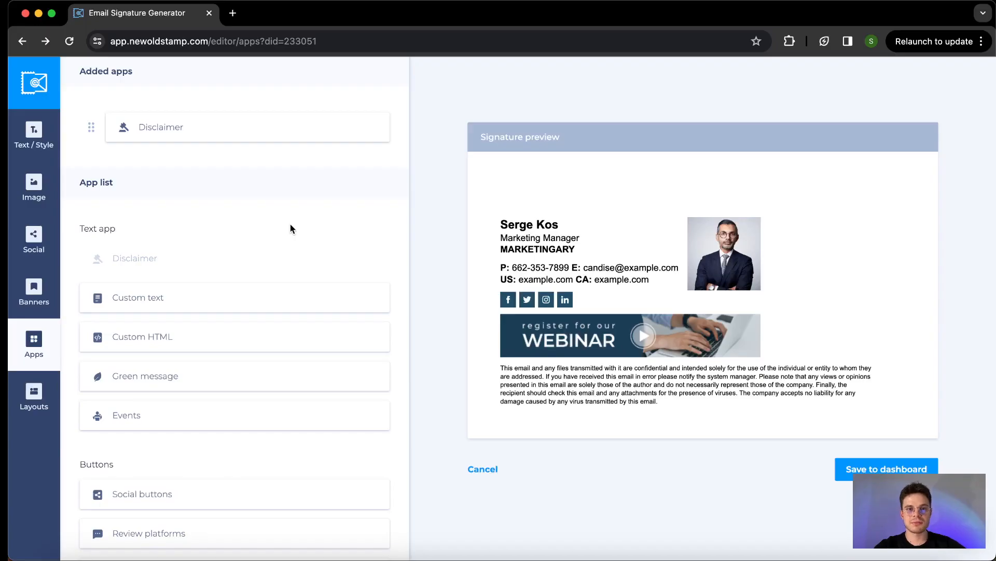
{"action": "mouse_move", "coordinate": [226, 139]}
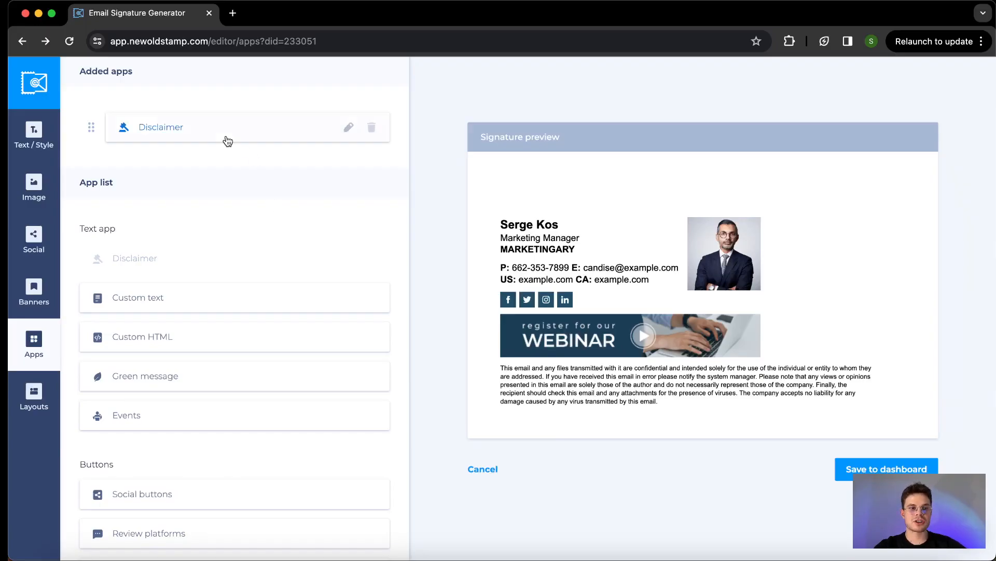
{"action": "left_click", "coordinate": [372, 128]}
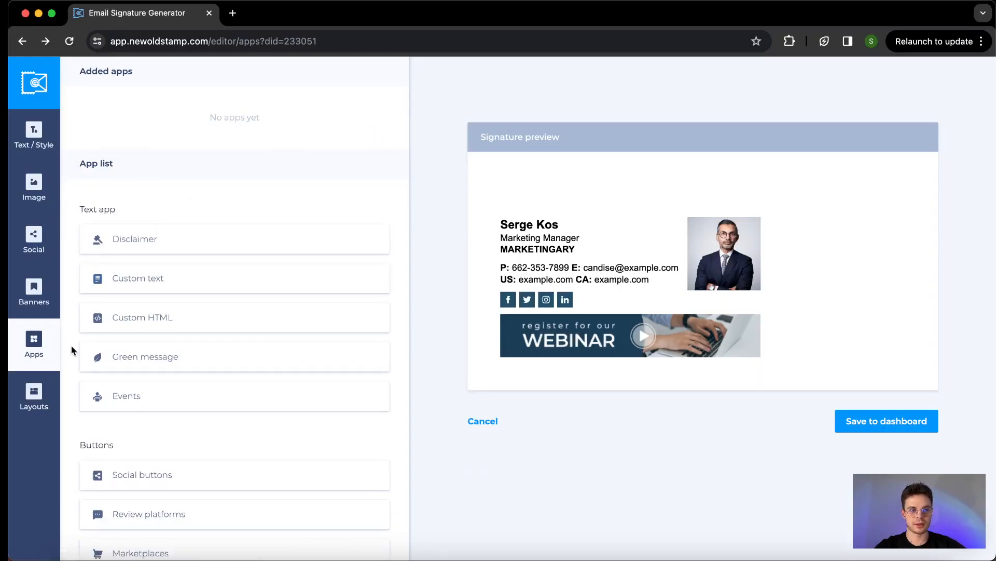
Browse the signature layouts and try layout #110
{"action": "left_click", "coordinate": [34, 389]}
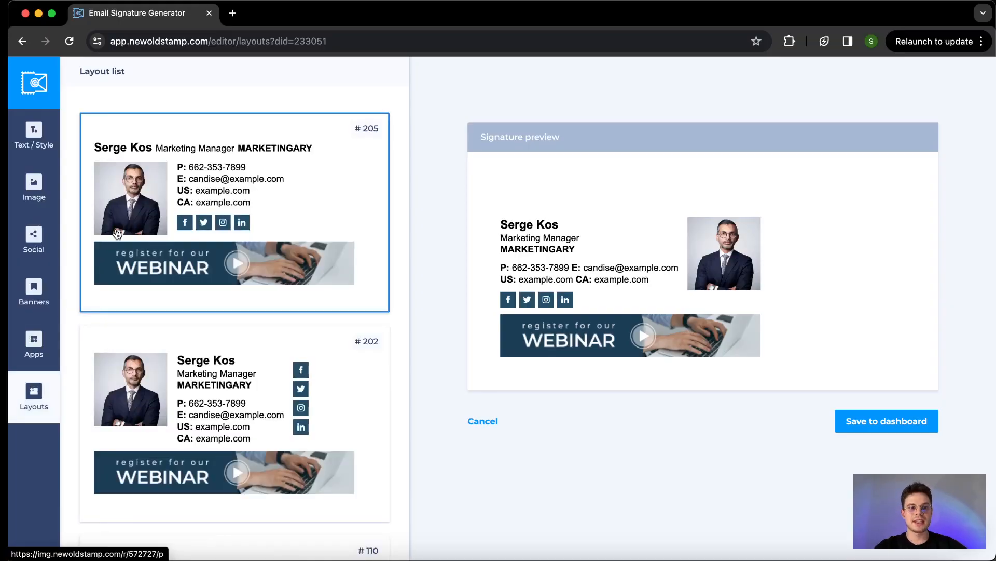
{"action": "scroll", "coordinate": [115, 226], "scroll_direction": "down", "scroll_amount": 2}
{"action": "scroll", "coordinate": [115, 226], "scroll_direction": "down", "scroll_amount": 2}
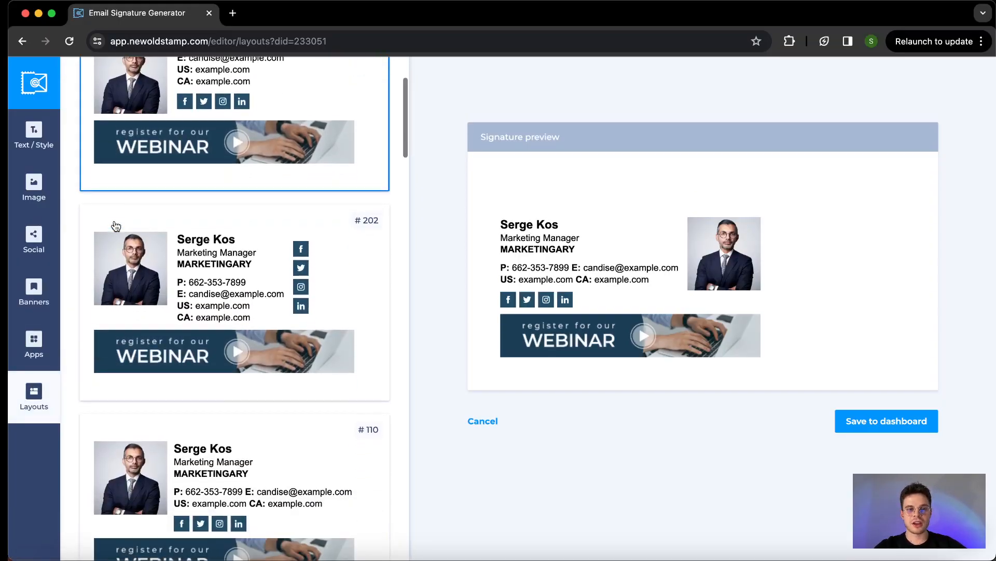
{"action": "scroll", "coordinate": [115, 226], "scroll_direction": "down", "scroll_amount": 6}
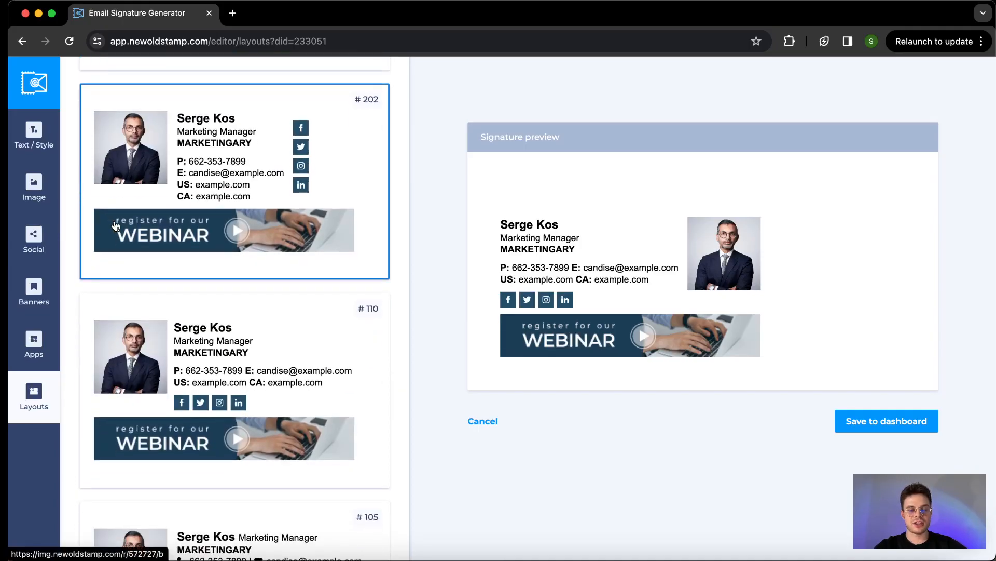
{"action": "scroll", "coordinate": [115, 226], "scroll_direction": "down", "scroll_amount": 7}
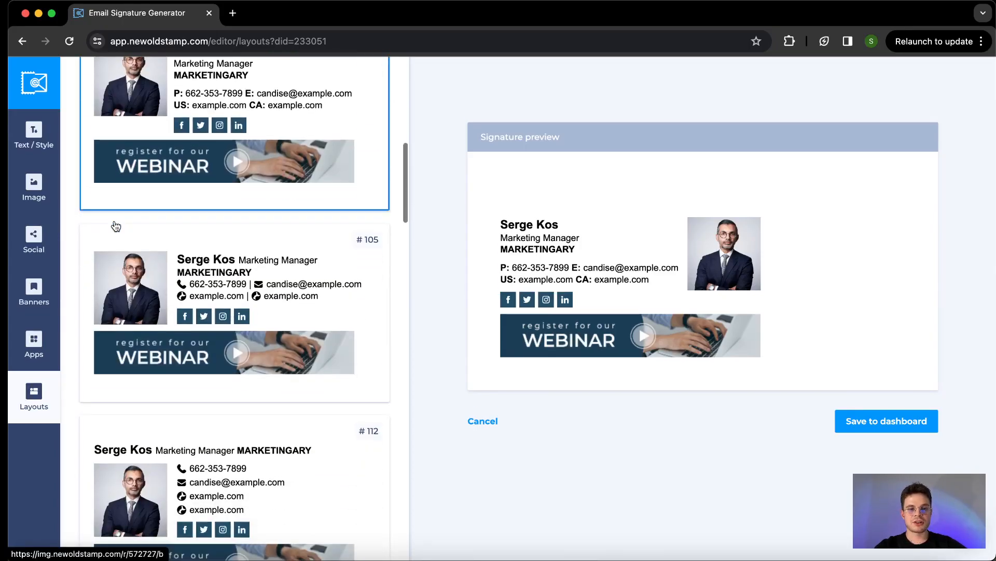
{"action": "scroll", "coordinate": [116, 226], "scroll_direction": "down", "scroll_amount": 6}
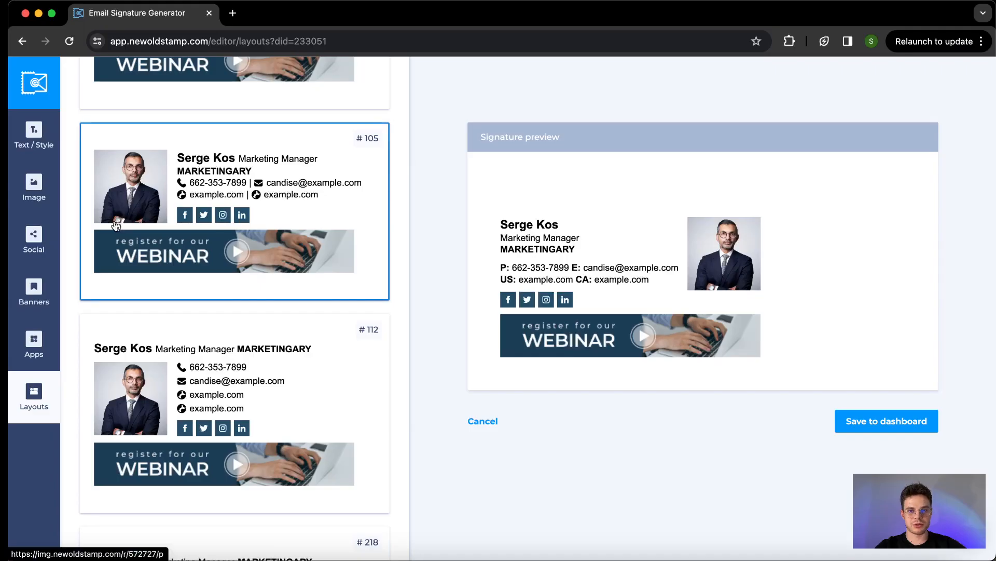
{"action": "scroll", "coordinate": [161, 351], "scroll_direction": "down", "scroll_amount": 5}
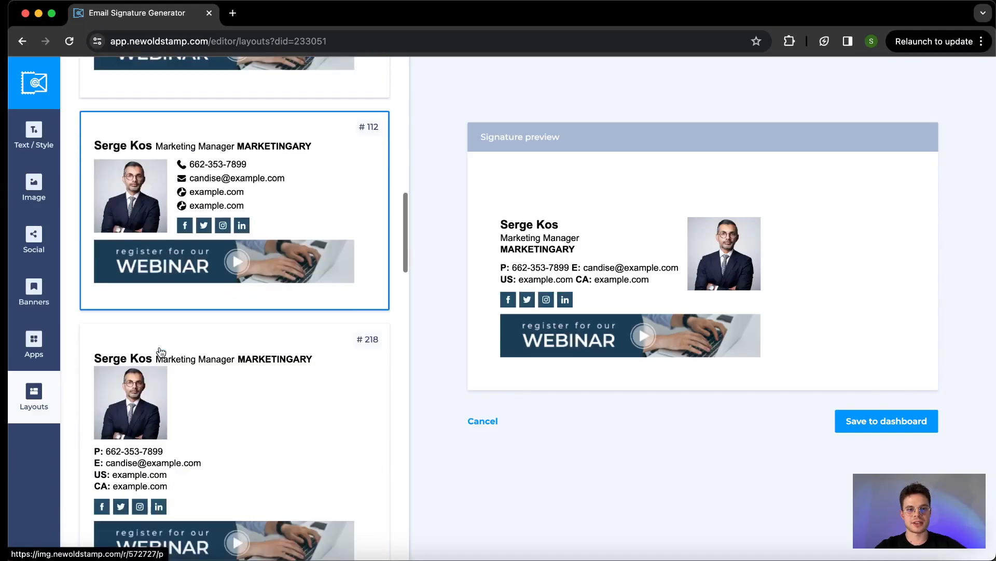
{"action": "scroll", "coordinate": [160, 352], "scroll_direction": "down", "scroll_amount": 13}
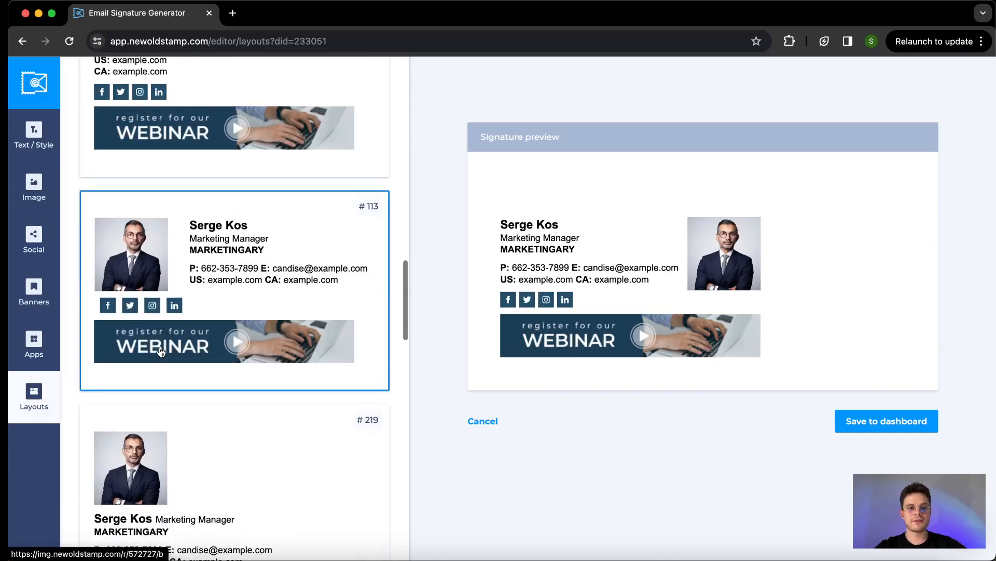
{"action": "scroll", "coordinate": [160, 352], "scroll_direction": "down", "scroll_amount": 10}
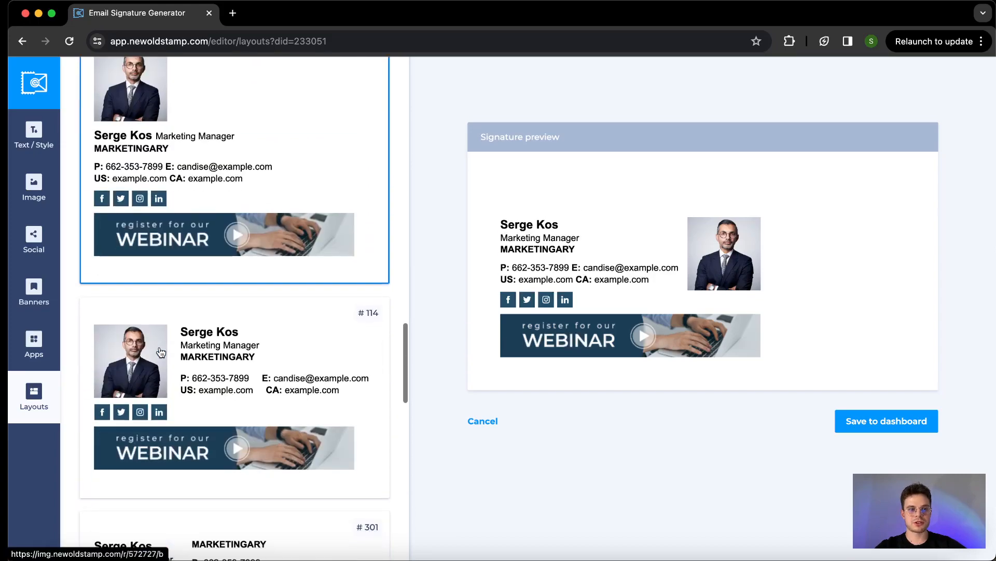
{"action": "scroll", "coordinate": [161, 352], "scroll_direction": "down", "scroll_amount": 10}
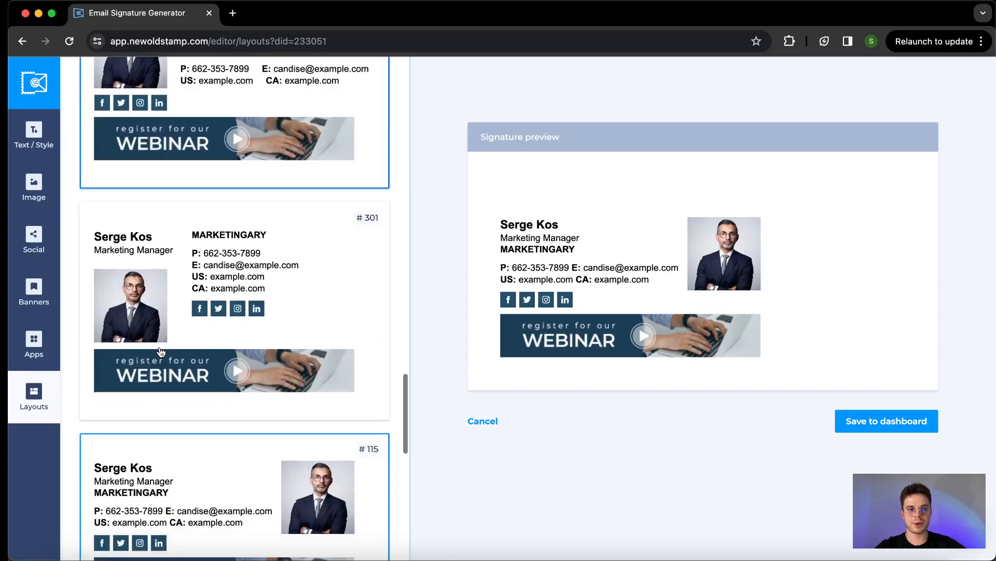
{"action": "scroll", "coordinate": [175, 293], "scroll_direction": "up", "scroll_amount": 20}
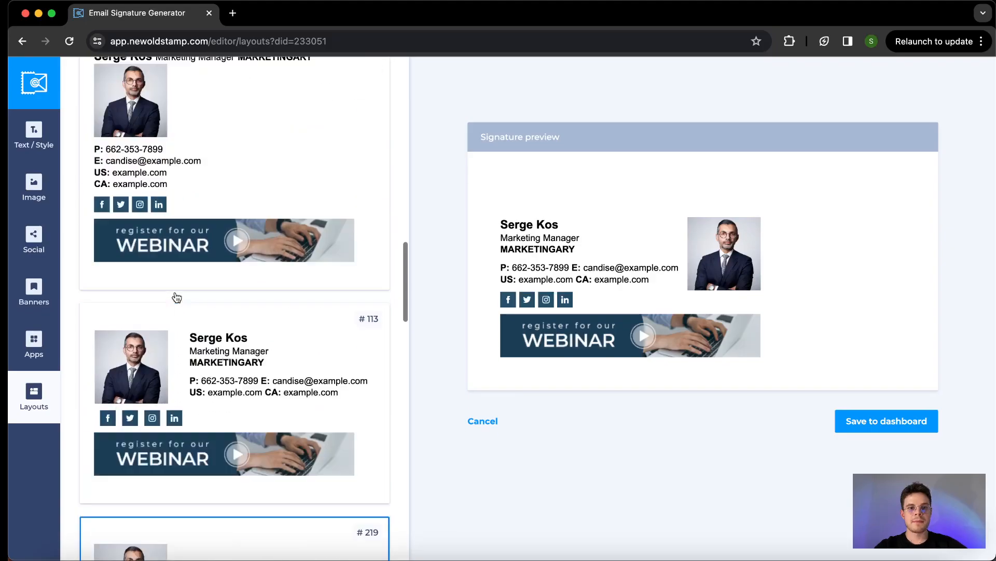
{"action": "scroll", "coordinate": [177, 297], "scroll_direction": "up", "scroll_amount": 11}
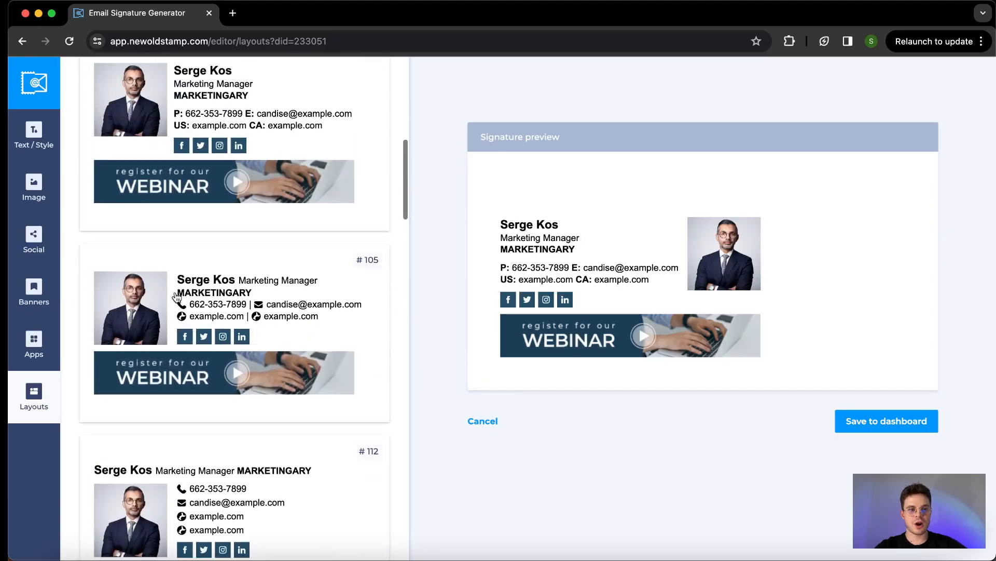
{"action": "scroll", "coordinate": [176, 297], "scroll_direction": "up", "scroll_amount": 2}
{"action": "left_click", "coordinate": [235, 283]}
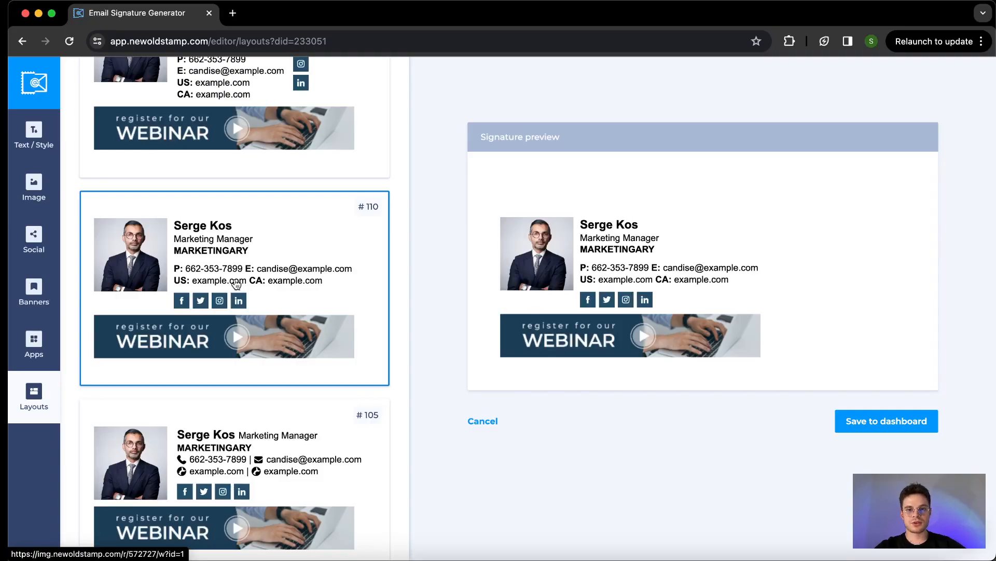
Apply layout #202 with column icons and save the signature to the dashboard
{"action": "scroll", "coordinate": [236, 283], "scroll_direction": "up", "scroll_amount": 7}
{"action": "left_click", "coordinate": [237, 283]}
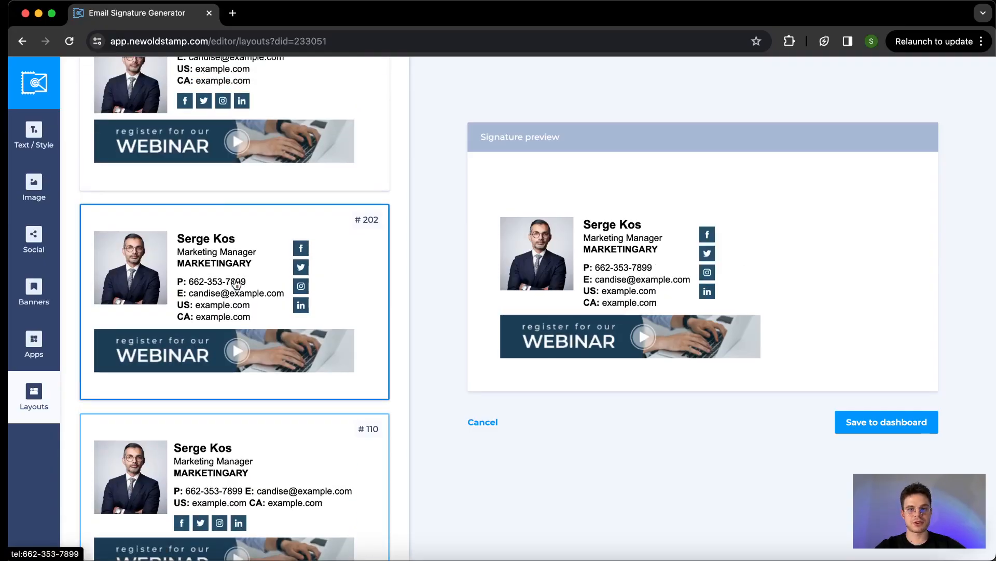
{"action": "scroll", "coordinate": [237, 283], "scroll_direction": "up", "scroll_amount": 3}
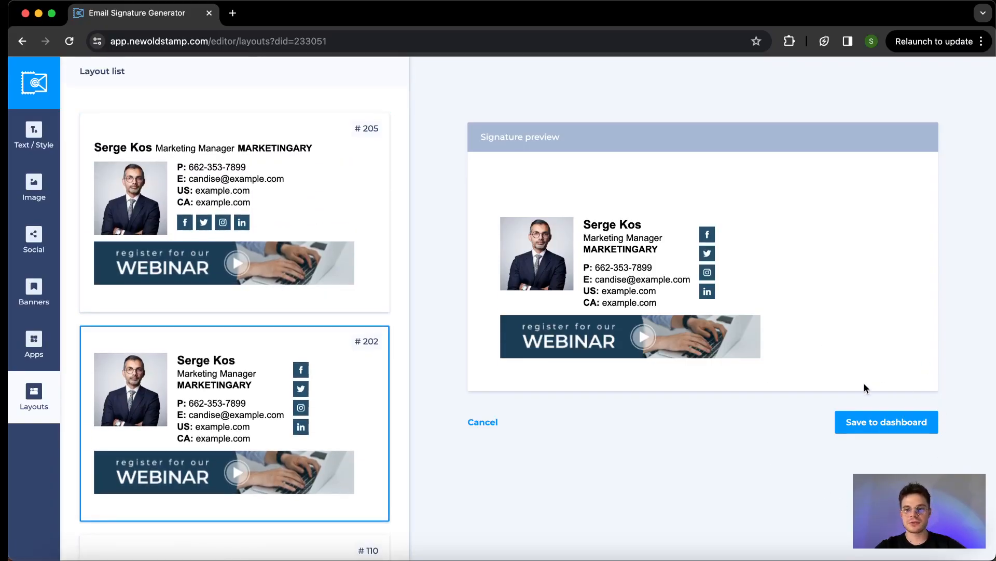
{"action": "left_click", "coordinate": [859, 422]}
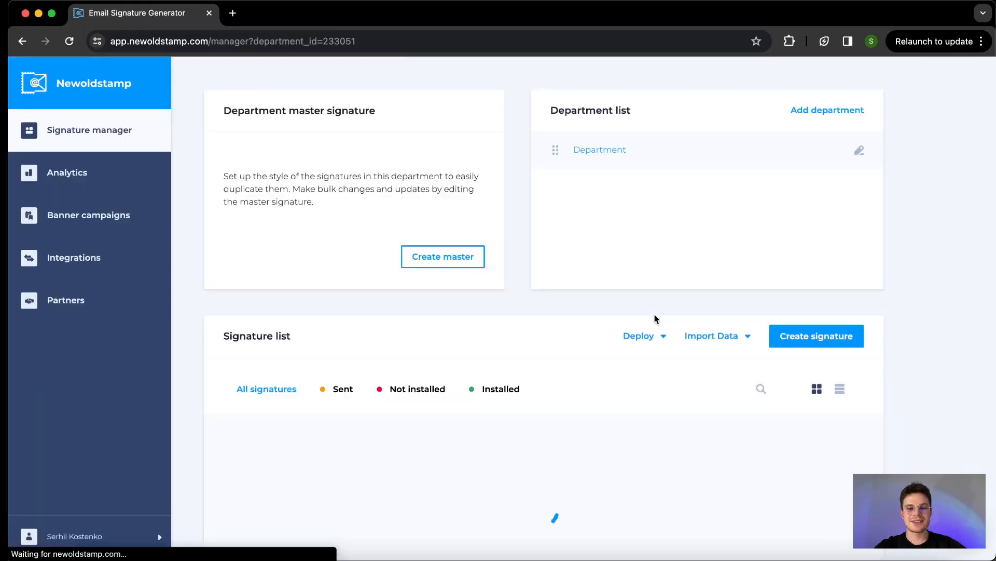